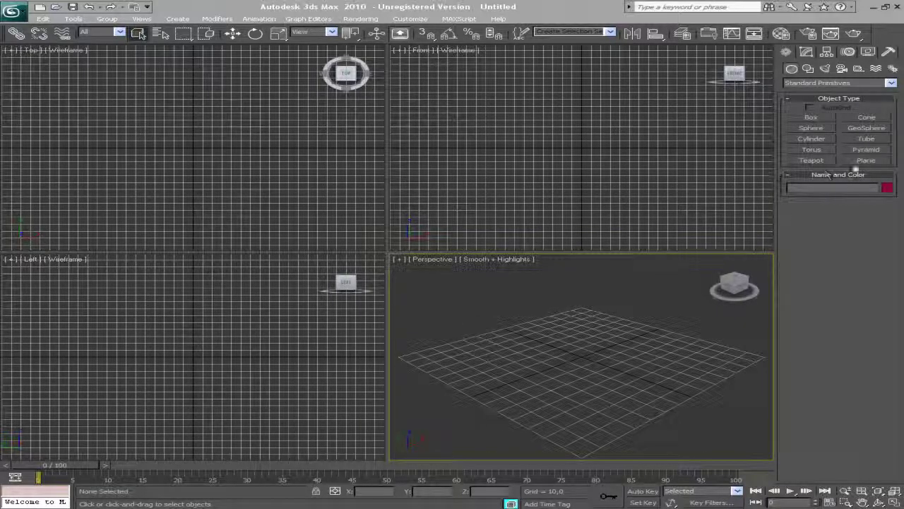
# Draw a plane about 235 long and 232 wide in the Front viewport, with its lower edge near the ground line.
pyautogui.click(863, 161)
pyautogui.click(508, 152)
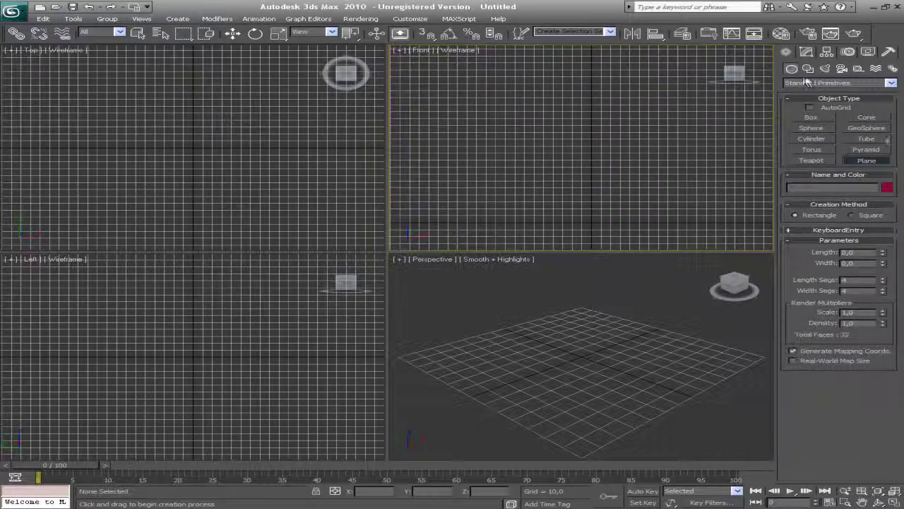
pyautogui.moveTo(481, 57); pyautogui.dragTo(510, 120)
pyautogui.moveTo(537, 164); pyautogui.dragTo(703, 222)
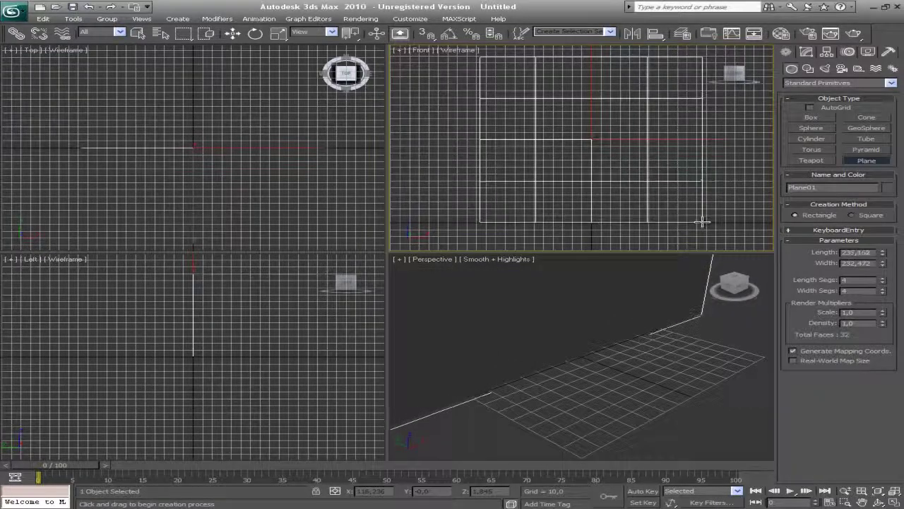
pyautogui.rightClick(691, 202)
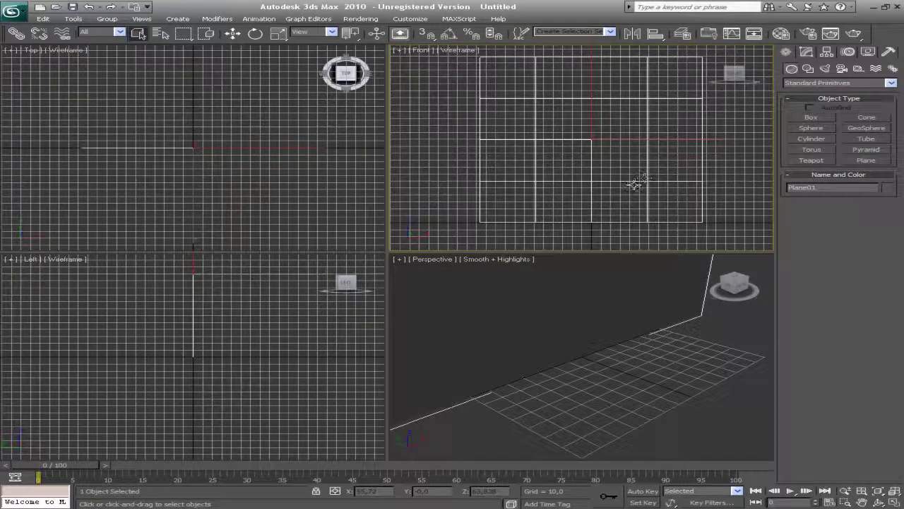
# Frame the plane, maximize the Perspective viewport and orbit to look at the plane more from the front.
pyautogui.moveTo(635, 185); pyautogui.dragTo(623, 195, button='middle')
pyautogui.scroll(-3, 540, 319)
pyautogui.click(541, 323)
pyautogui.scroll(-3, 569, 346)
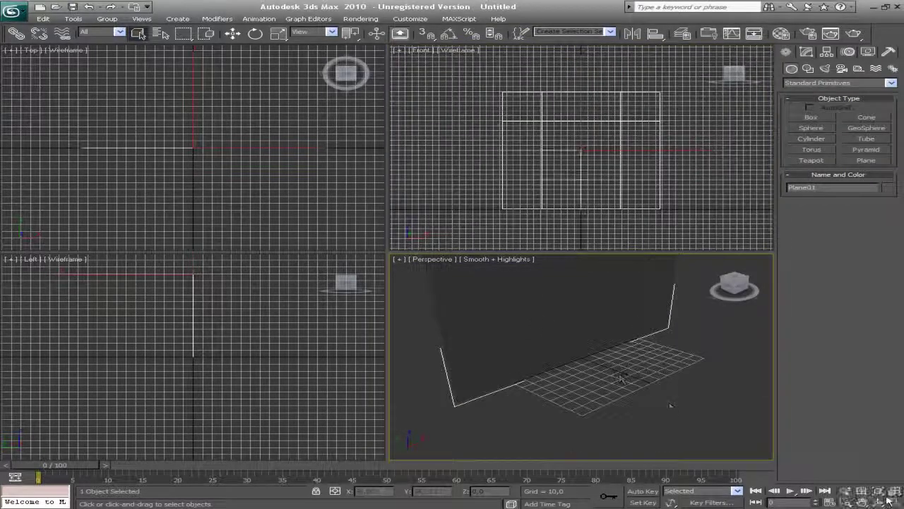
pyautogui.click(895, 490)
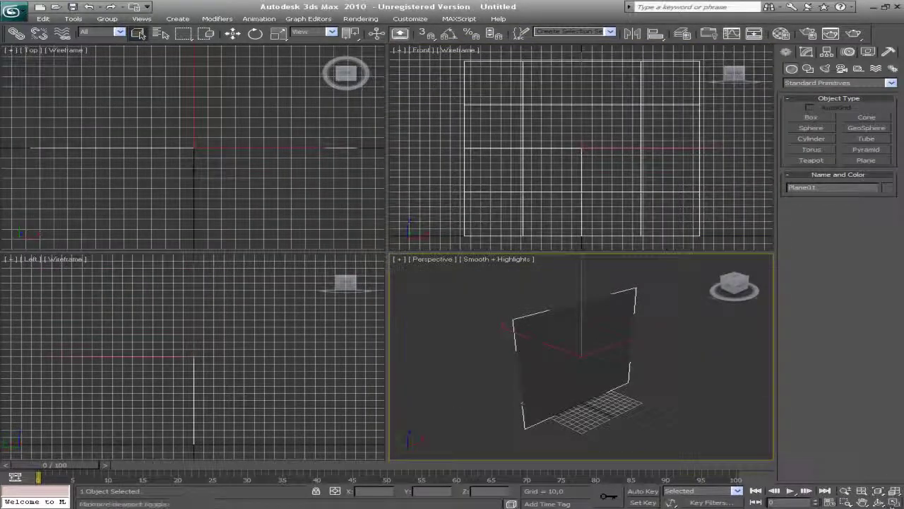
pyautogui.click(895, 503)
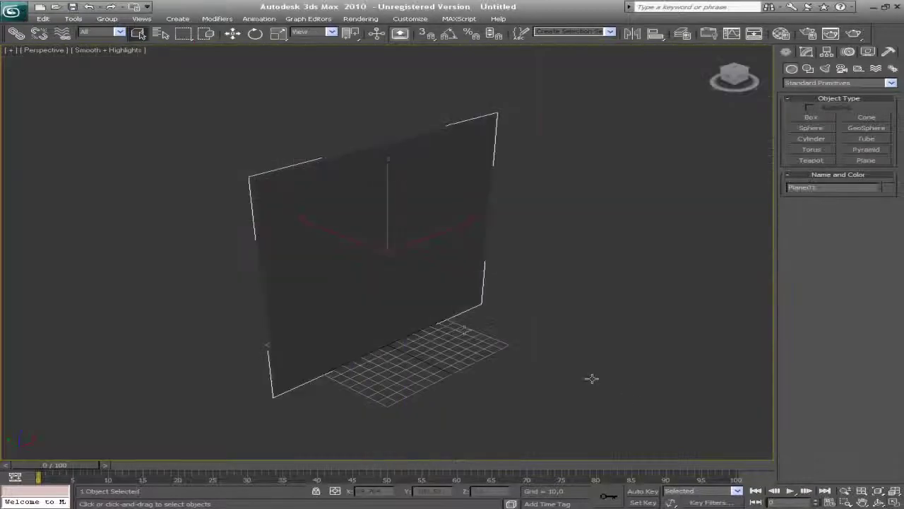
pyautogui.moveTo(475, 273); pyautogui.dragTo(554, 257, button='middle')
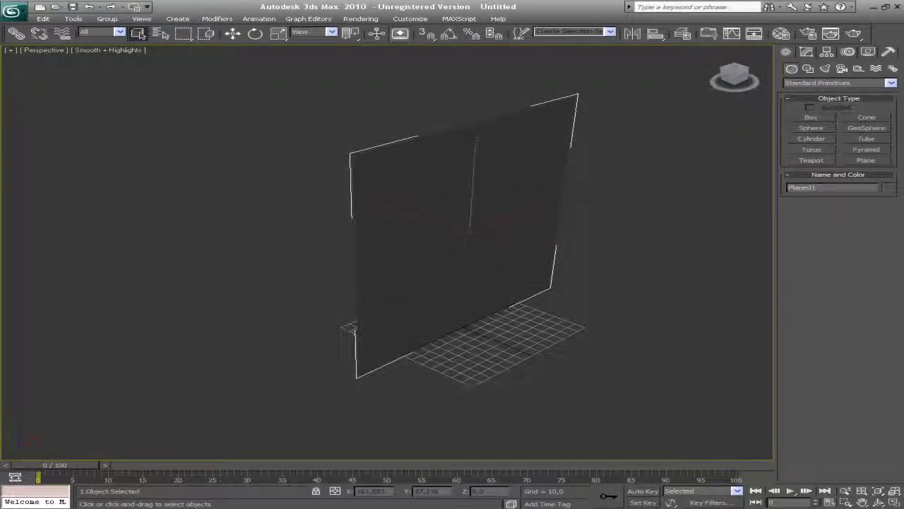
pyautogui.click(878, 502)
pyautogui.moveTo(414, 262); pyautogui.dragTo(506, 249)
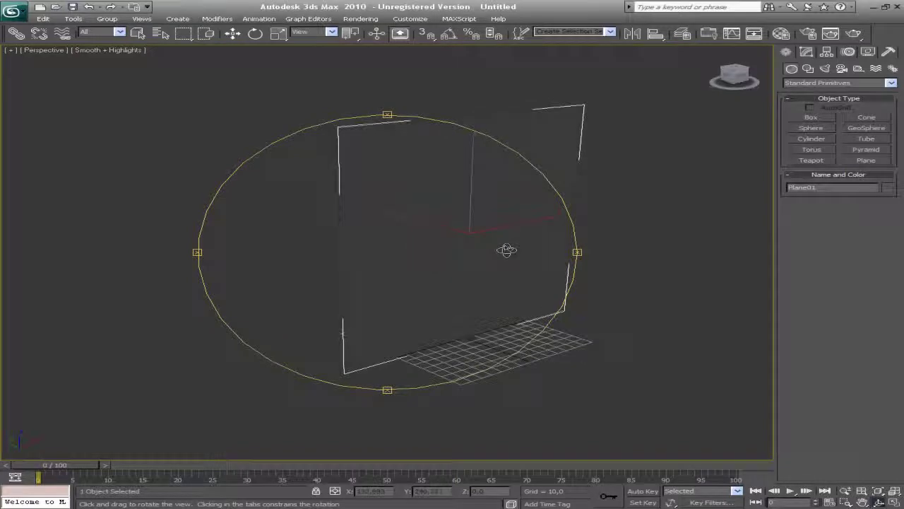
# Change the plane's object color to teal green and orbit the view to face it.
pyautogui.click(884, 188)
pyautogui.click(356, 255)
pyautogui.click(455, 256)
pyautogui.click(522, 315)
pyautogui.moveTo(417, 273); pyautogui.dragTo(329, 245)
pyautogui.rightClick(365, 251)
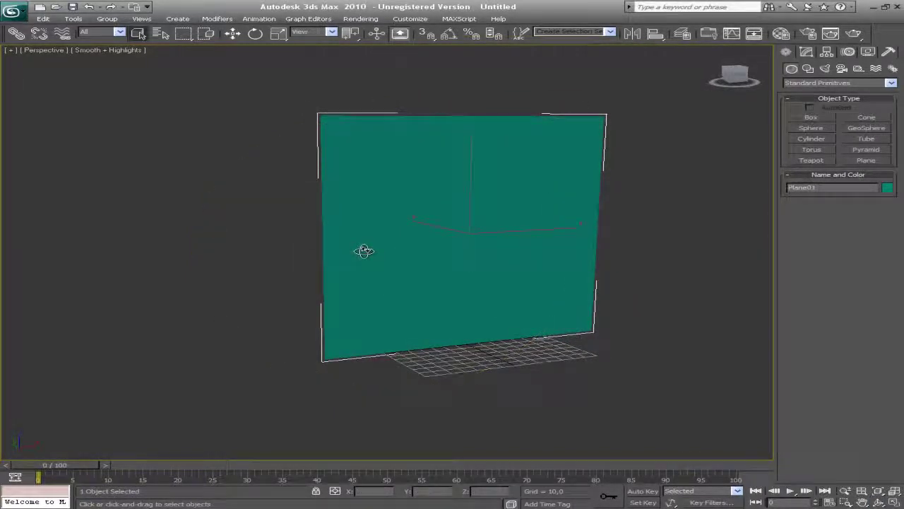
# Open the Material Editor and assign the 01 - Default material to the plane.
pyautogui.click(781, 34)
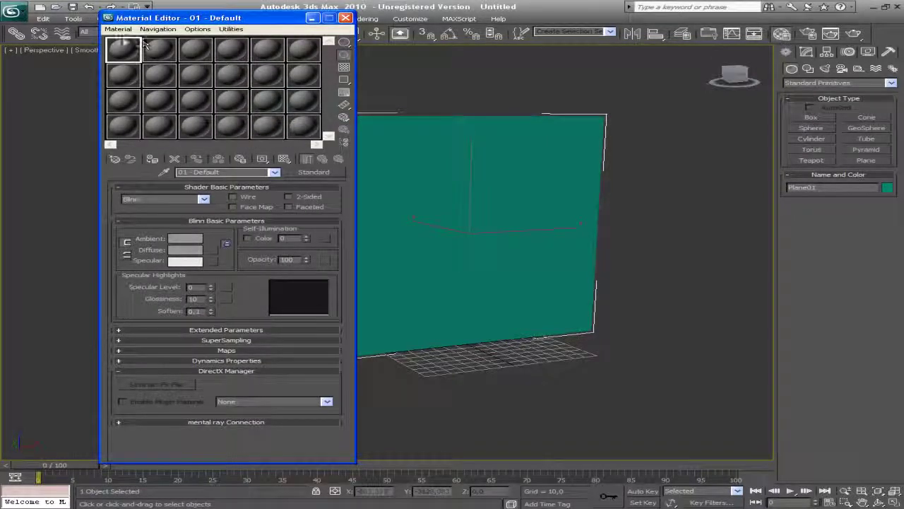
pyautogui.moveTo(145, 17); pyautogui.dragTo(86, 18)
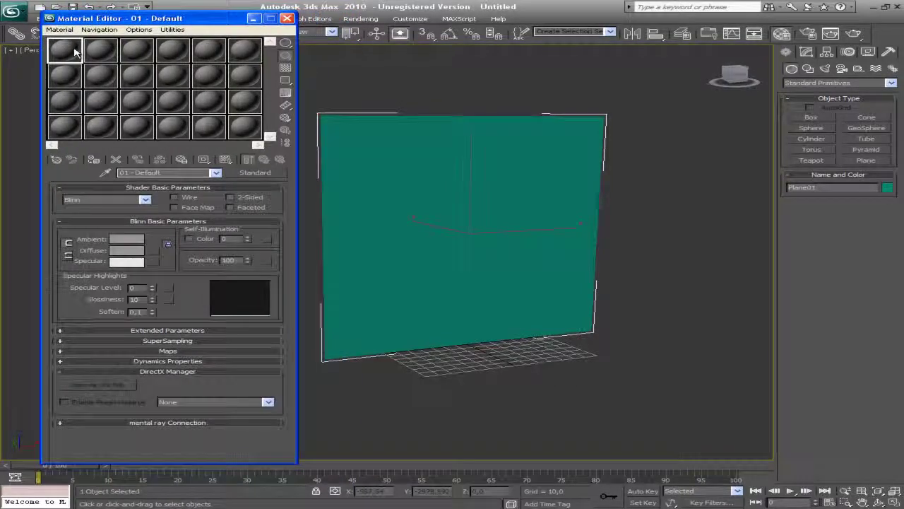
pyautogui.moveTo(65, 53); pyautogui.dragTo(437, 192)
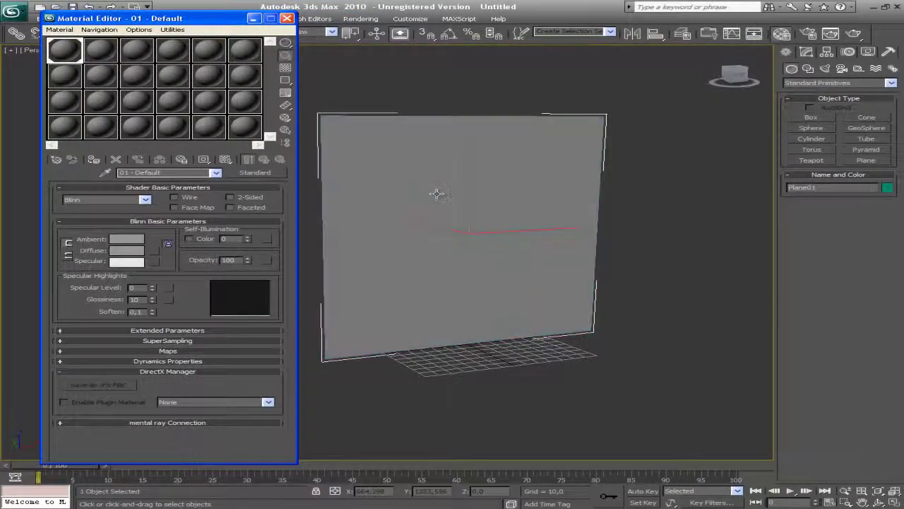
# Load female.gif from the referencias folder as a Bitmap in the material's Diffuse map.
pyautogui.click(159, 251)
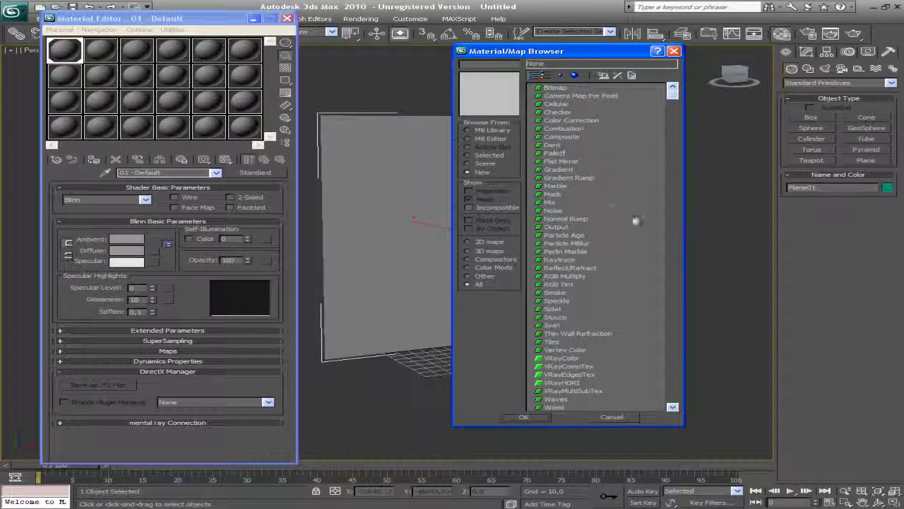
pyautogui.click(558, 87)
pyautogui.doubleClick(558, 87)
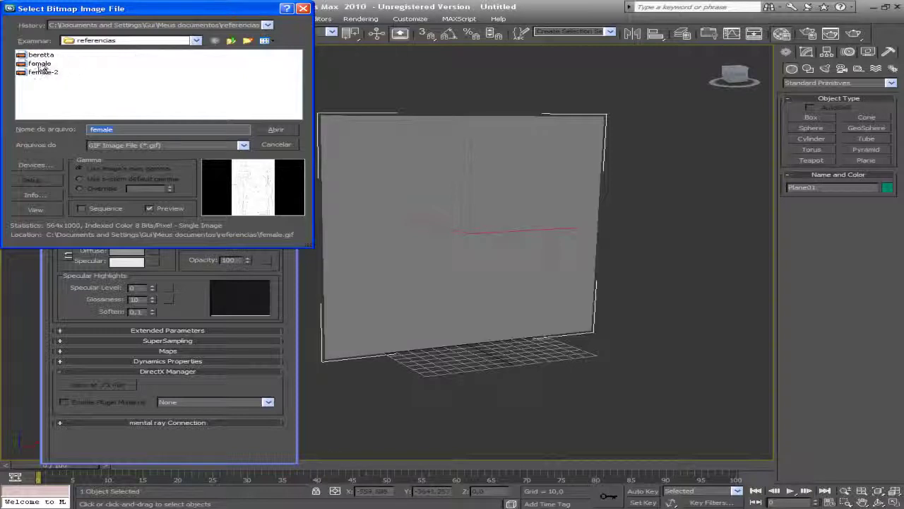
pyautogui.click(265, 40)
pyautogui.click(108, 65)
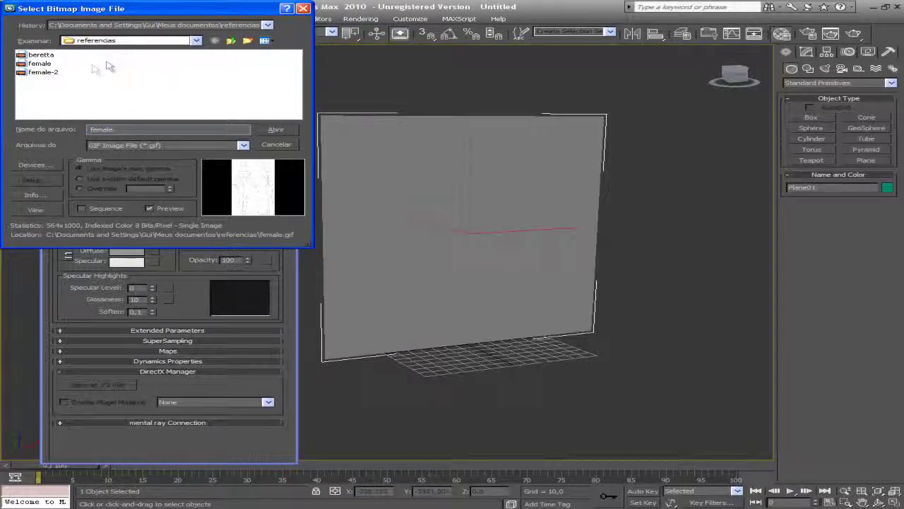
pyautogui.click(40, 64)
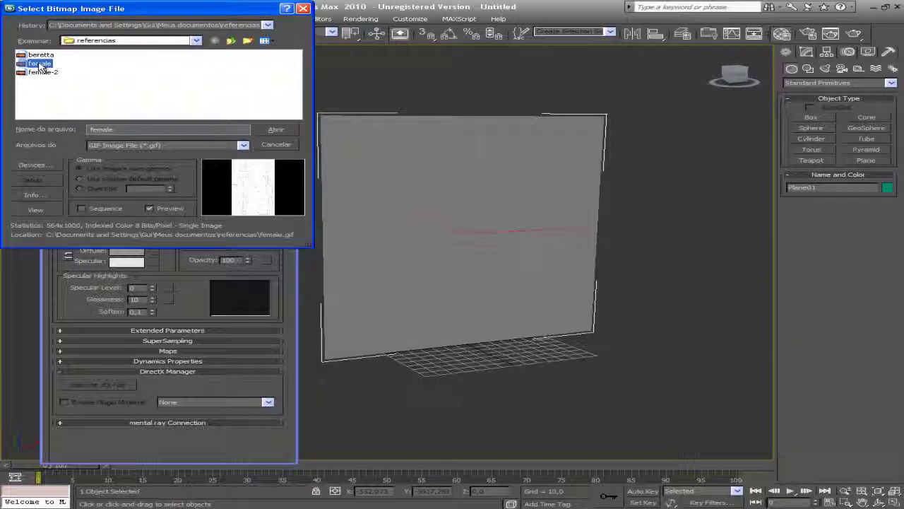
pyautogui.click(277, 131)
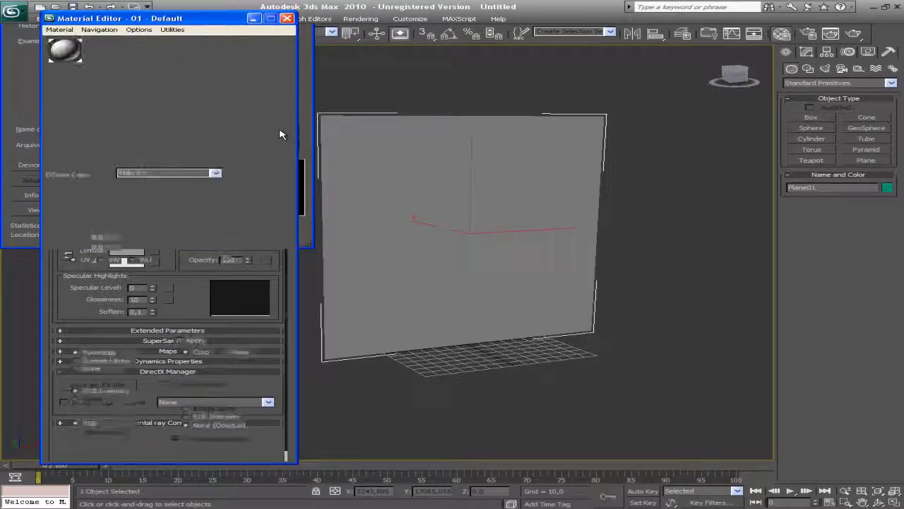
# Check the enlarged material sample, show the bitmap on the plane in the viewport and close the Material Editor.
pyautogui.doubleClick(62, 49)
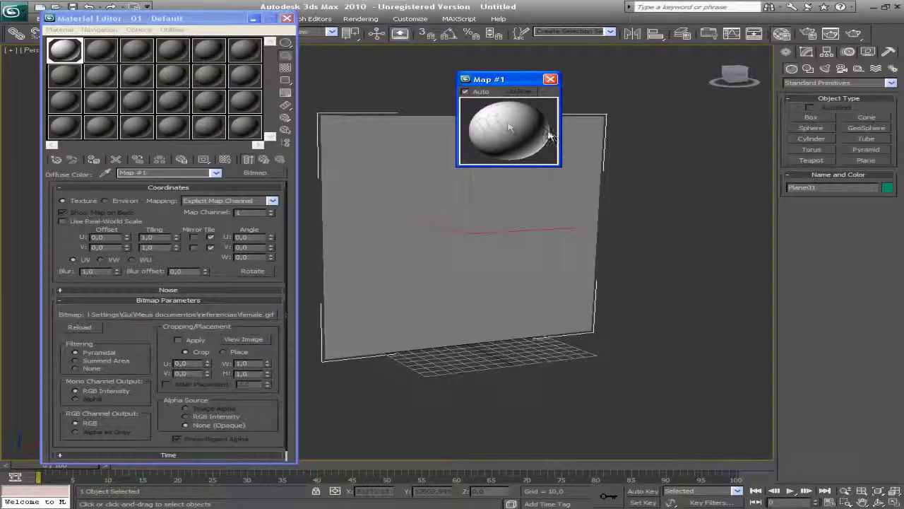
pyautogui.click(550, 79)
pyautogui.click(635, 205)
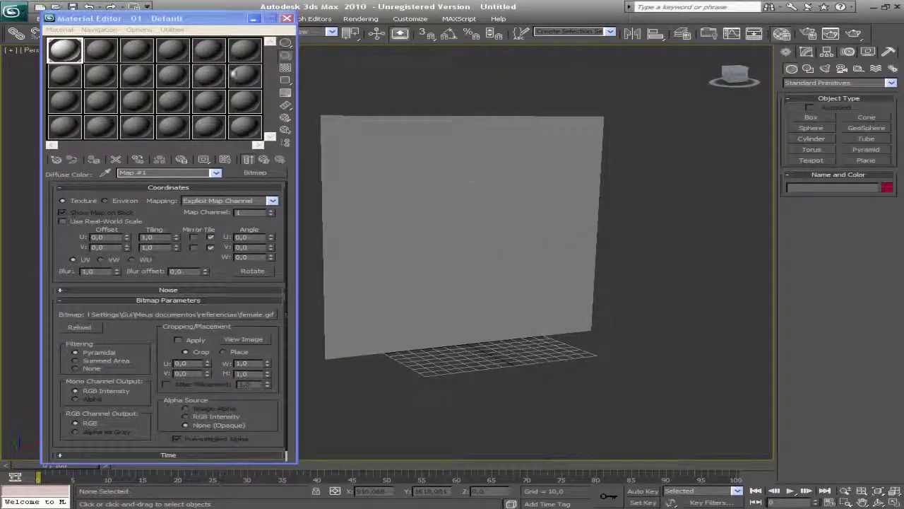
pyautogui.click(226, 159)
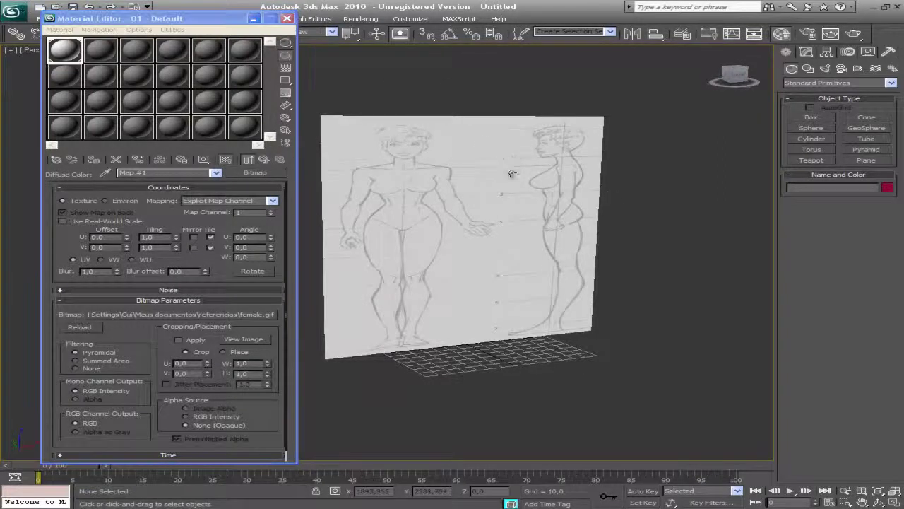
pyautogui.moveTo(515, 157); pyautogui.dragTo(511, 175, button='middle')
pyautogui.click(287, 18)
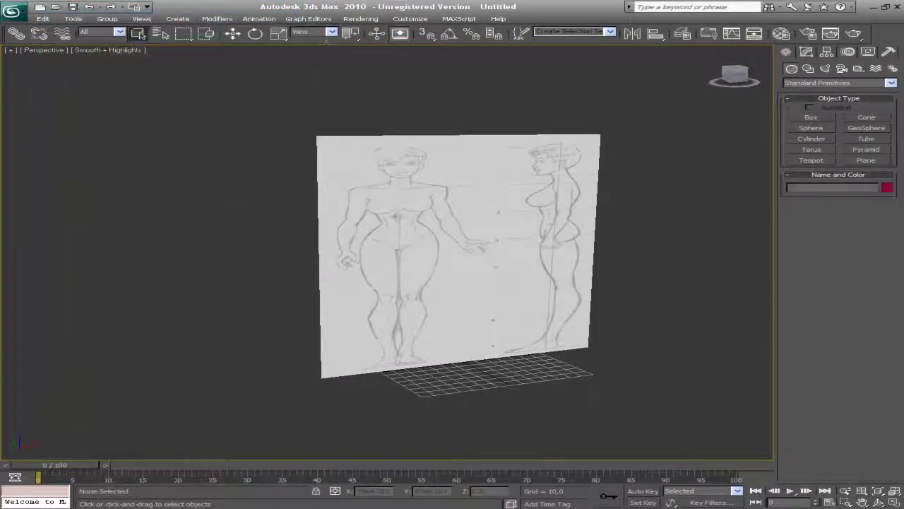
# Scale the reference plane to 61 percent along X so the figure's proportions look right.
pyautogui.press('r')
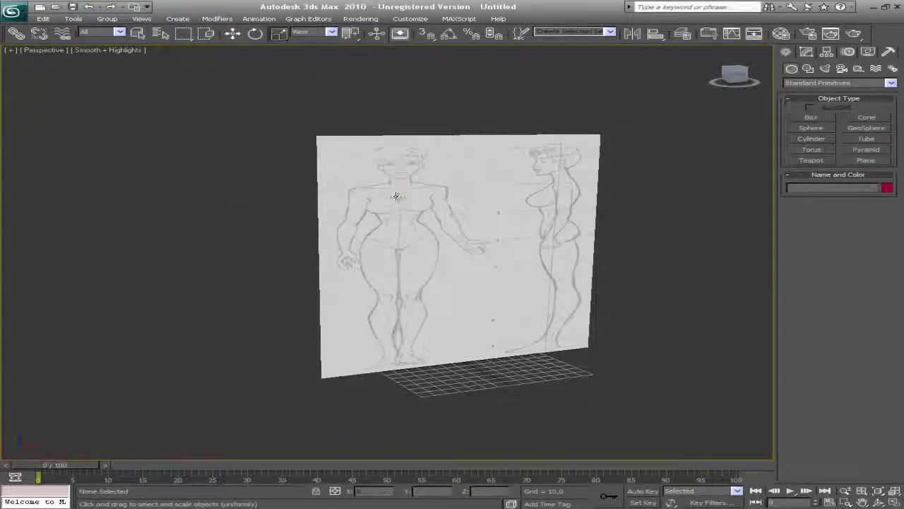
pyautogui.moveTo(449, 230); pyautogui.dragTo(437, 234, button='middle')
pyautogui.click(435, 229)
pyautogui.press('r')
pyautogui.moveTo(318, 273); pyautogui.dragTo(349, 272)
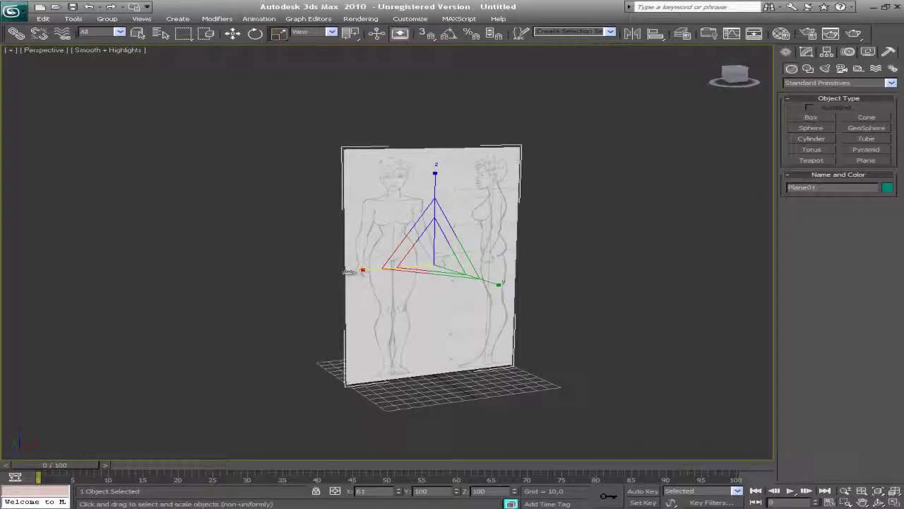
pyautogui.moveTo(401, 282); pyautogui.dragTo(424, 274, button='middle')
# Move the reference plane back along Y to about 39, and make one copy in front at about Y 7.7.
pyautogui.press('w')
pyautogui.moveTo(400, 275); pyautogui.dragTo(349, 255)
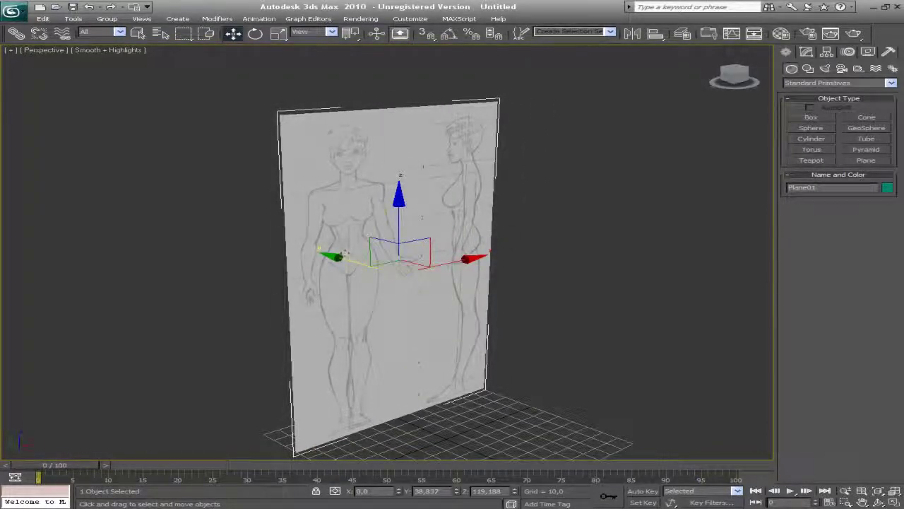
pyautogui.keyDown('shift'); pyautogui.moveTo(341, 257); pyautogui.dragTo(385, 265); pyautogui.keyUp('shift')
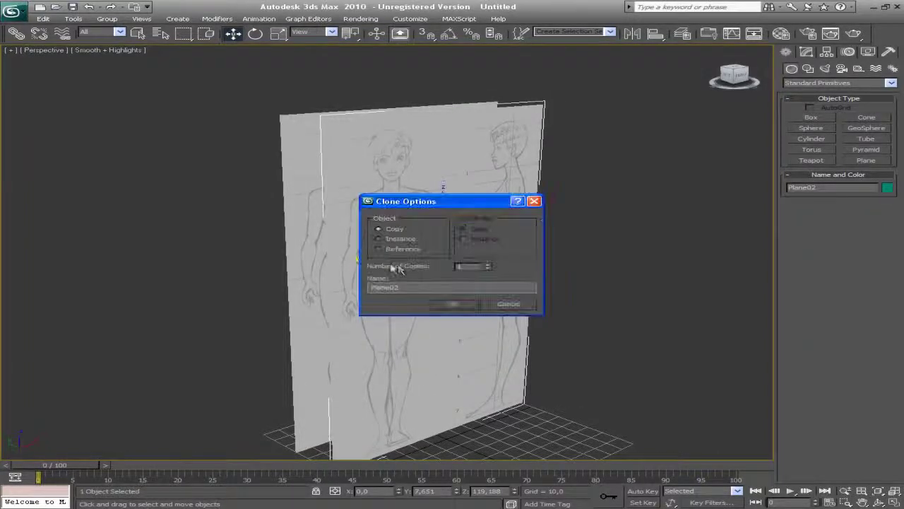
pyautogui.click(456, 303)
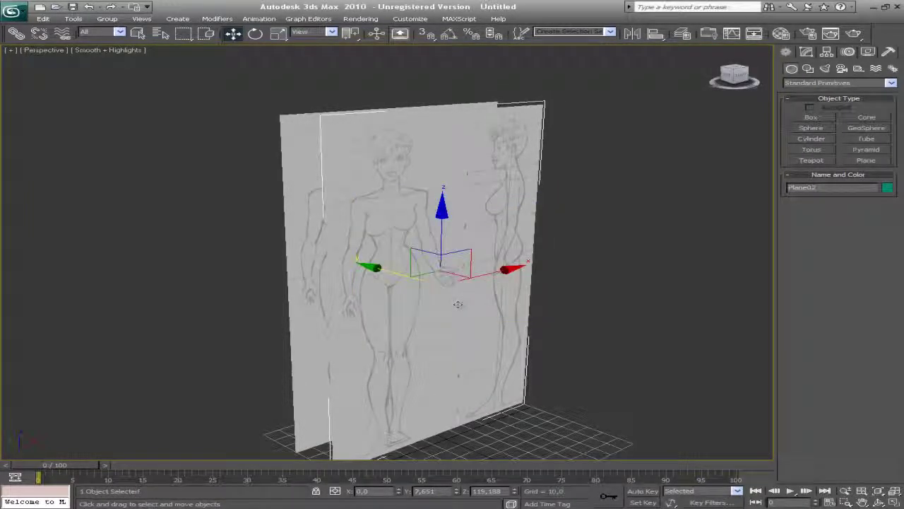
pyautogui.moveTo(469, 199); pyautogui.dragTo(427, 214, button='middle')
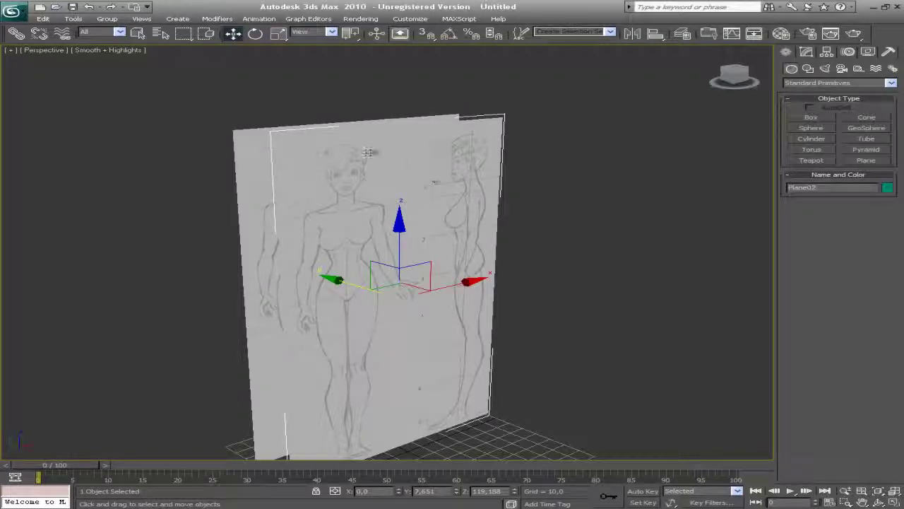
pyautogui.press('e')
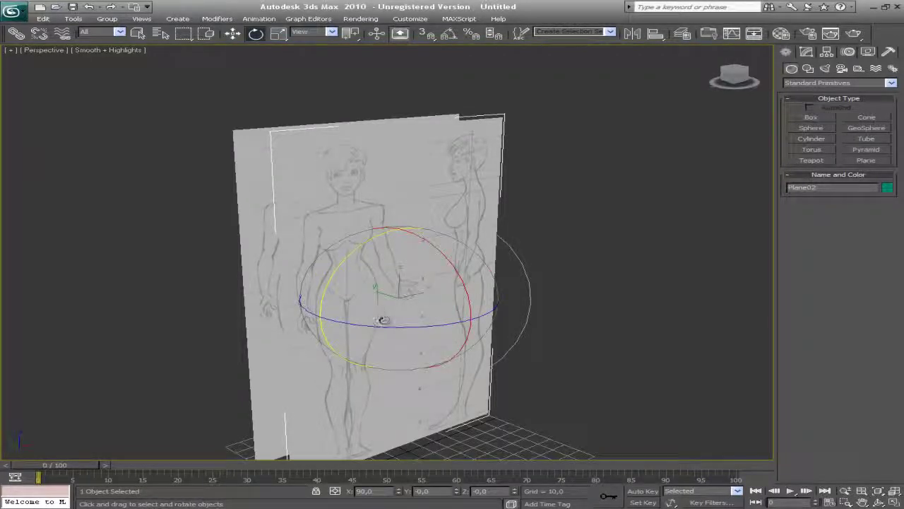
pyautogui.moveTo(383, 325); pyautogui.dragTo(421, 310)
pyautogui.rightClick(421, 310)
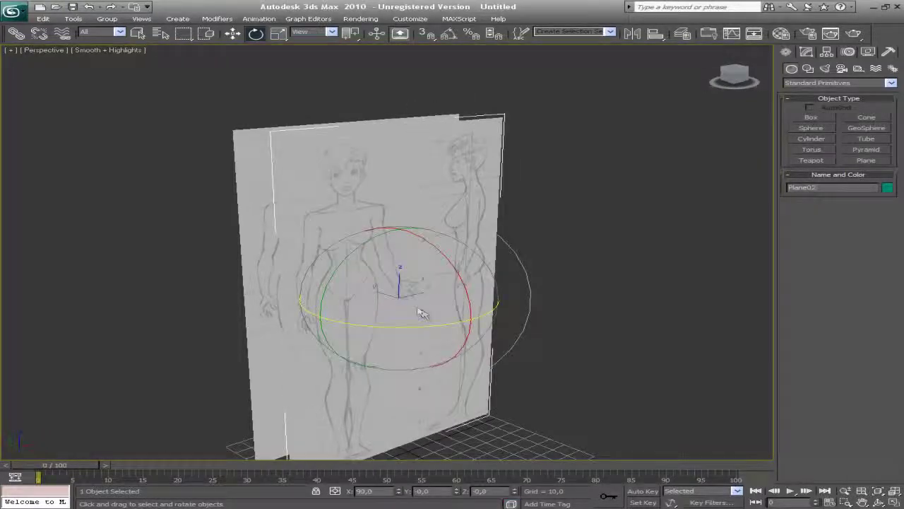
# Set the copied plane's absolute world rotation about Z to 90 degrees.
pyautogui.rightClick(257, 34)
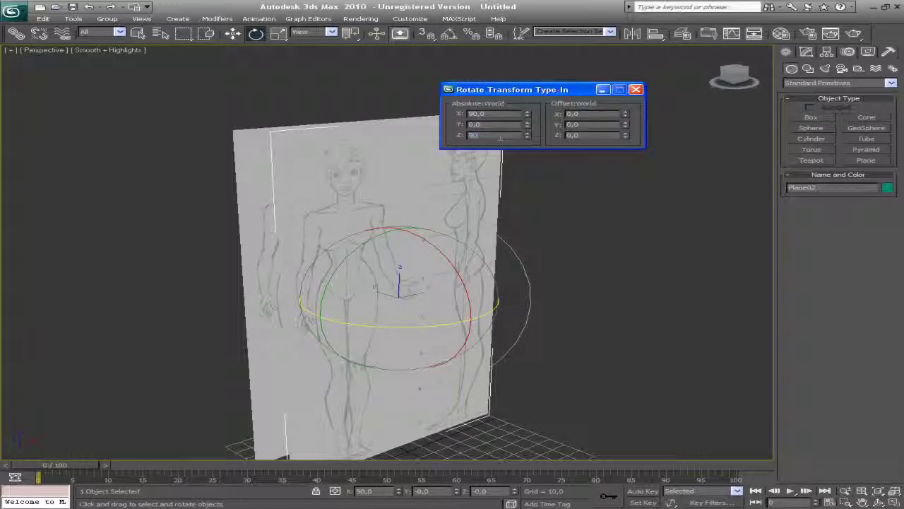
pyautogui.press('Return')
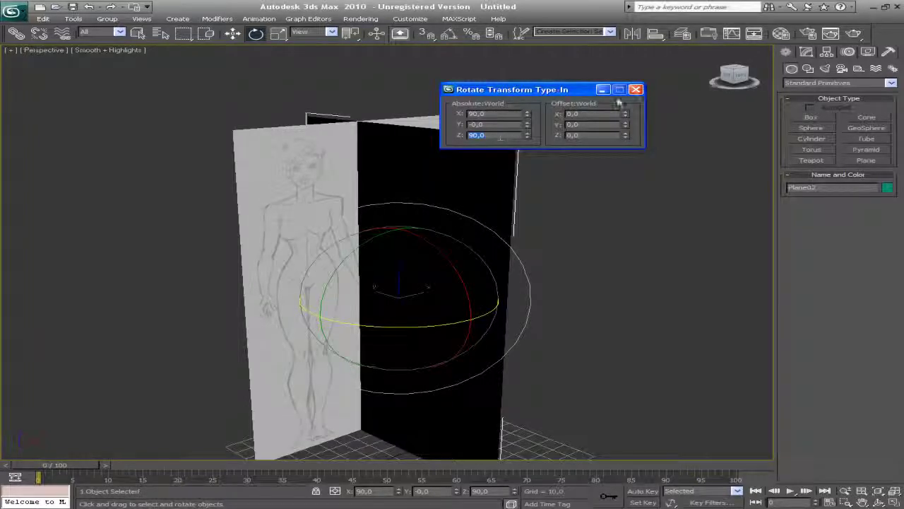
pyautogui.click(636, 90)
# Move the rotated copy to the front plane's edge beside the side-view figure so both form a corner.
pyautogui.press('w')
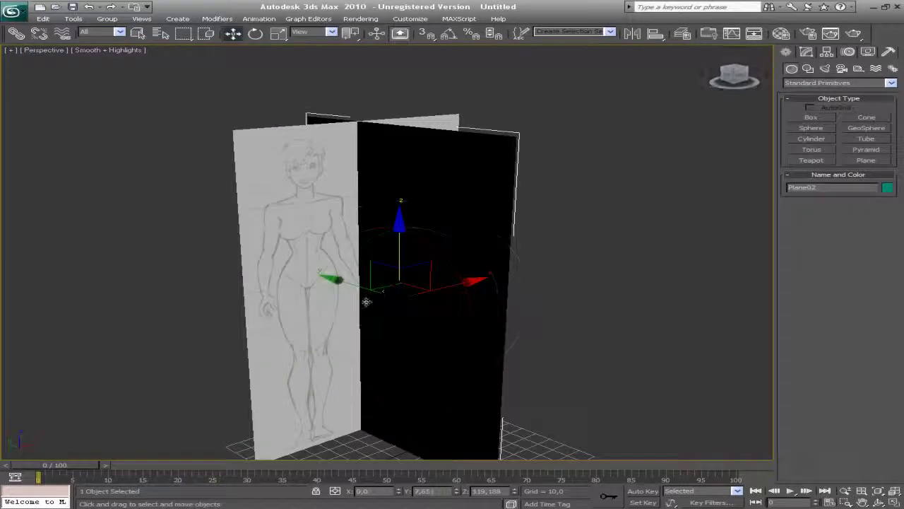
pyautogui.moveTo(393, 290); pyautogui.dragTo(546, 281)
pyautogui.hotkey('ctrl', 'r')
pyautogui.moveTo(434, 266); pyautogui.dragTo(483, 270)
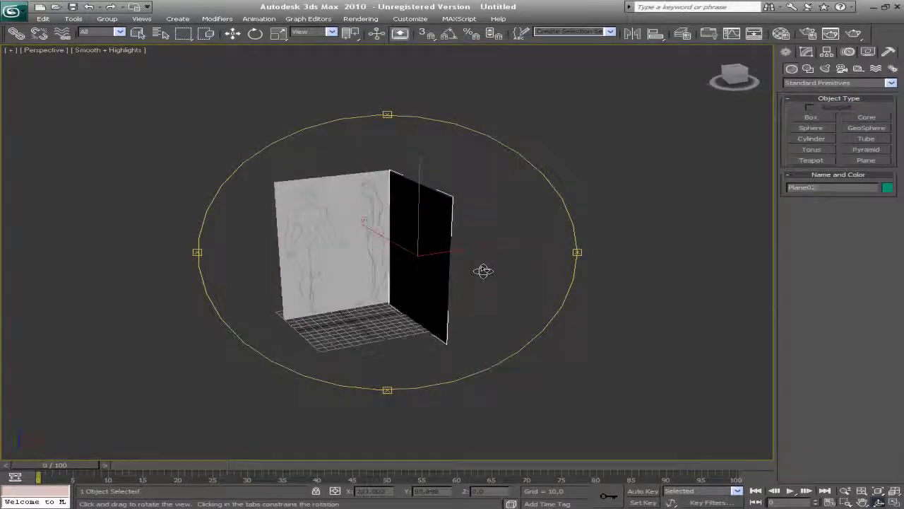
pyautogui.moveTo(366, 274); pyautogui.dragTo(407, 292, button='middle')
pyautogui.rightClick(611, 155)
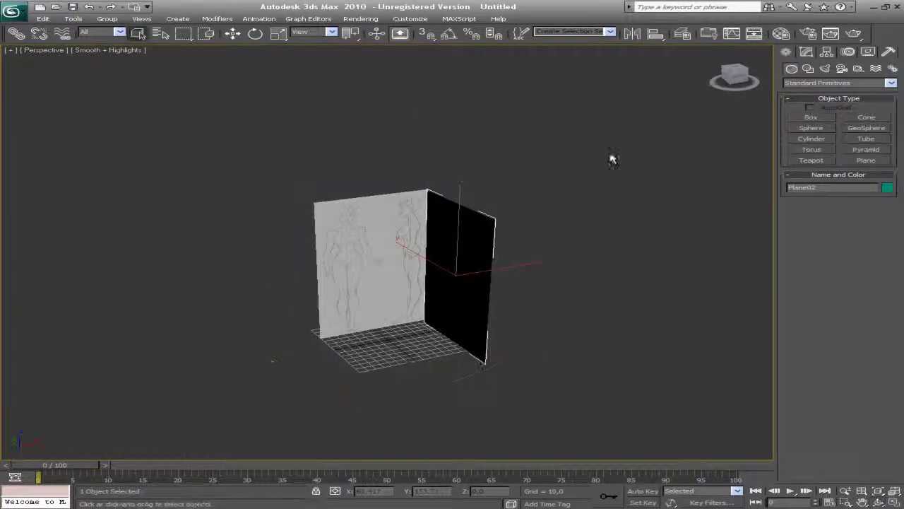
# Mirror the rotated plane across the X axis without cloning it so its drawing faces inward.
pyautogui.click(636, 41)
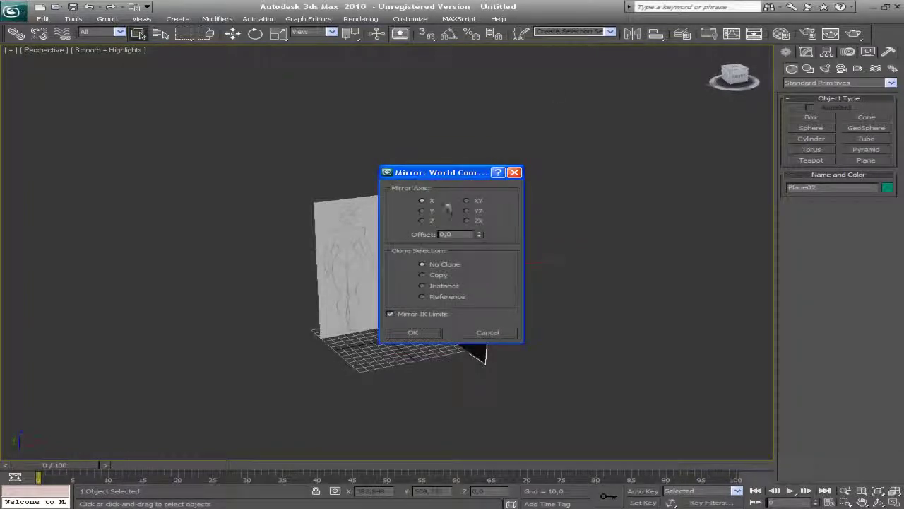
pyautogui.moveTo(434, 172); pyautogui.dragTo(161, 115)
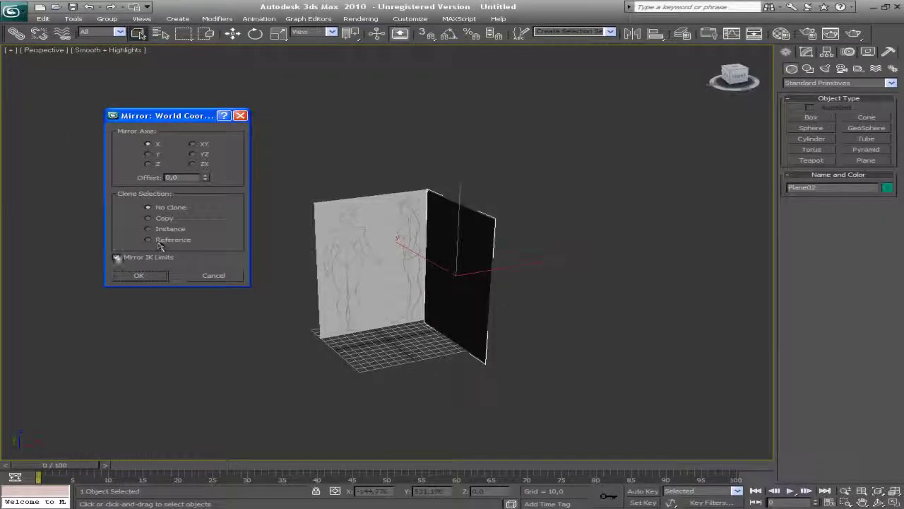
pyautogui.click(138, 275)
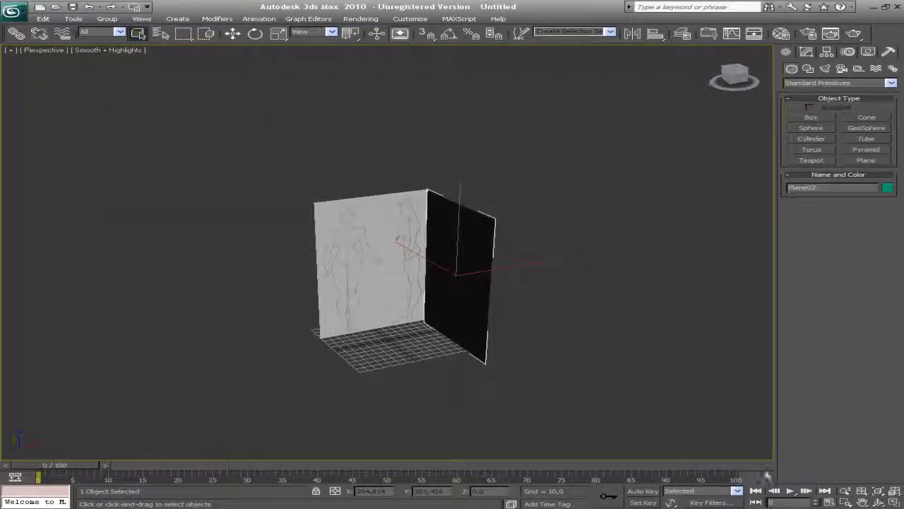
# Examine the textured front plane and the mirrored side plane from several angles and distances.
pyautogui.click(879, 502)
pyautogui.moveTo(347, 275); pyautogui.dragTo(384, 271)
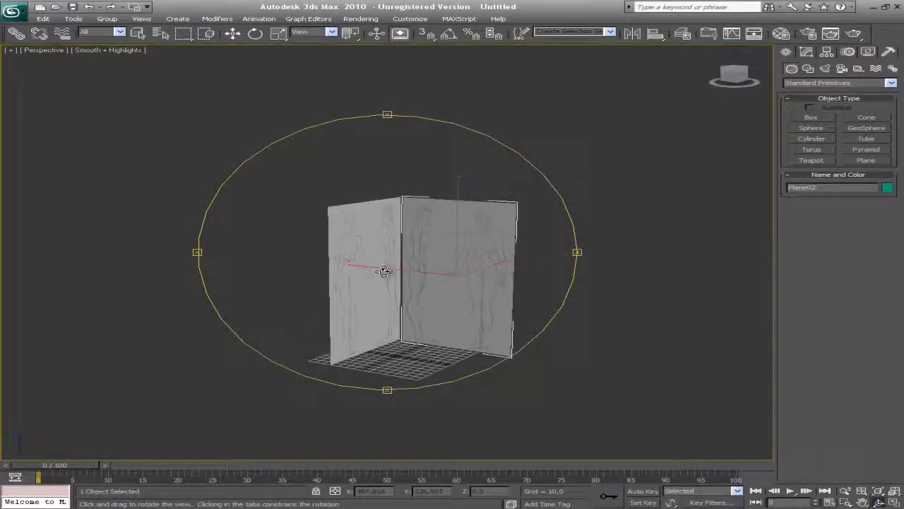
pyautogui.scroll(4, 438, 287)
pyautogui.moveTo(438, 288); pyautogui.dragTo(406, 279)
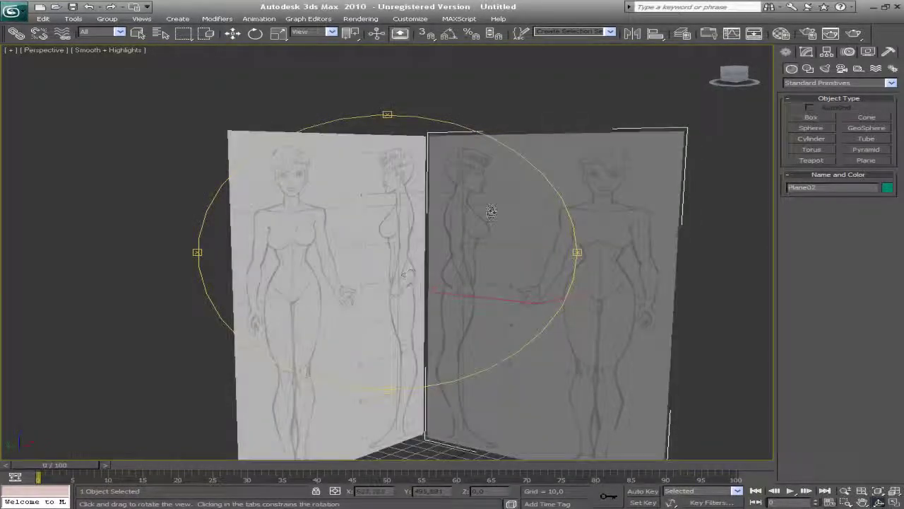
pyautogui.scroll(-3, 528, 187)
pyautogui.moveTo(469, 228)
pyautogui.mouseDown()
pyautogui.moveTo(442, 260)
pyautogui.moveTo(485, 231)
pyautogui.moveTo(477, 241)
pyautogui.mouseUp()
pyautogui.keyDown('alt'); pyautogui.moveTo(446, 253); pyautogui.dragTo(406, 226, button='middle'); pyautogui.keyUp('alt')
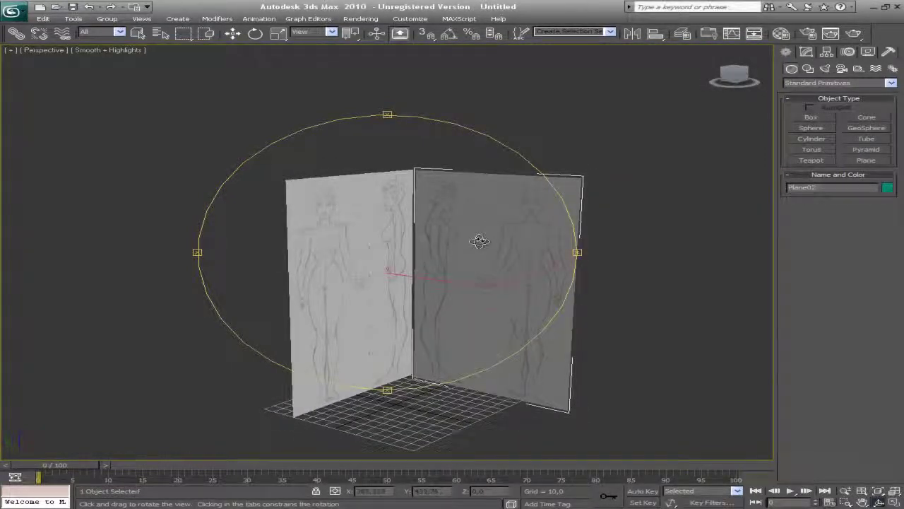
pyautogui.keyDown('alt'); pyautogui.moveTo(479, 241); pyautogui.dragTo(419, 244, button='middle'); pyautogui.keyUp('alt')
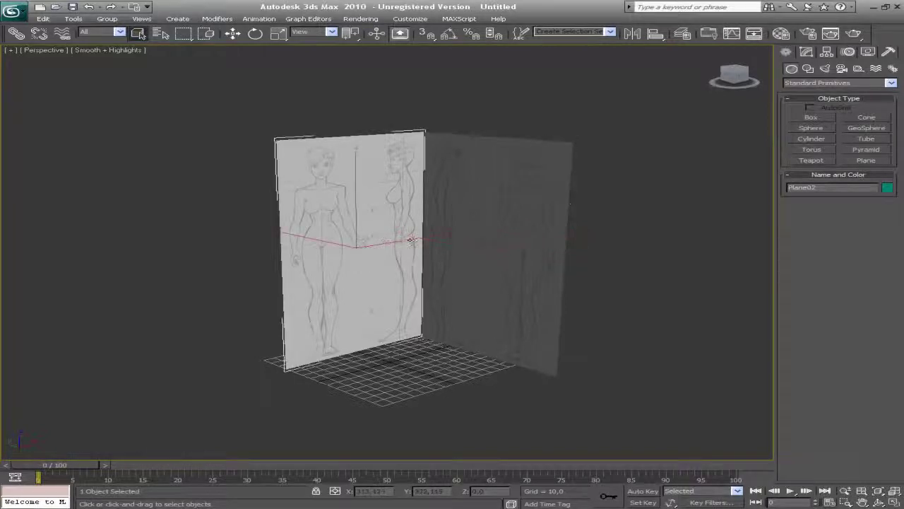
# Move the mirrored plane across the front plane to about X 7.9 and Y -28, between the front and side figures.
pyautogui.press('w')
pyautogui.moveTo(546, 241); pyautogui.dragTo(489, 248)
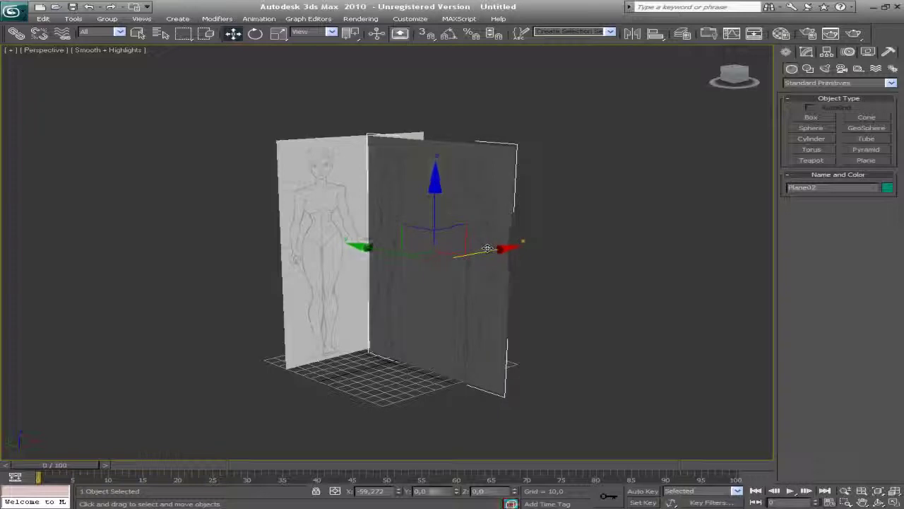
pyautogui.moveTo(380, 249); pyautogui.dragTo(368, 245)
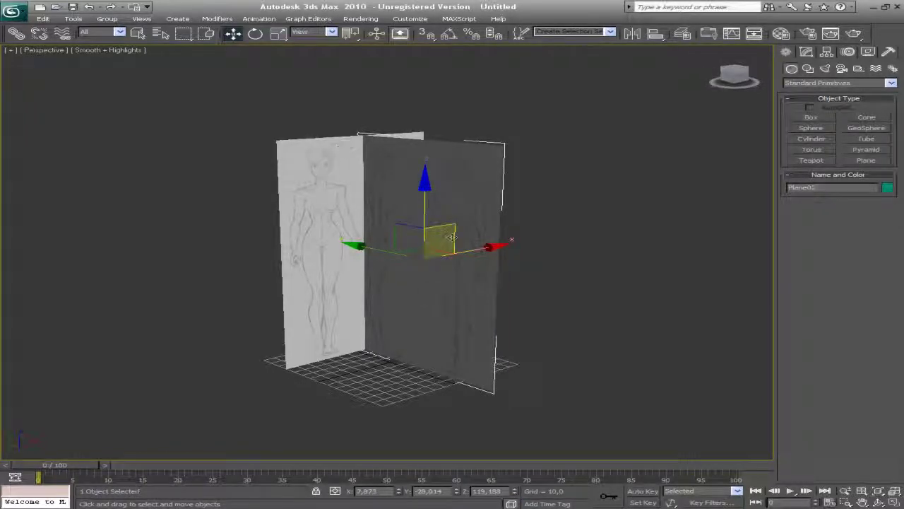
# Delete both female reference planes to empty the scene.
pyautogui.click(316, 227)
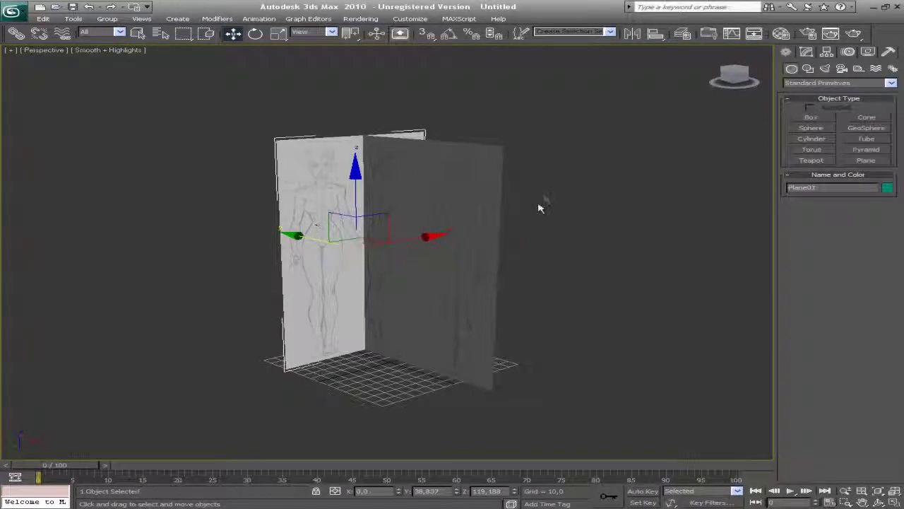
pyautogui.moveTo(567, 198); pyautogui.dragTo(614, 231, button='middle')
pyautogui.scroll(-3, 493, 202)
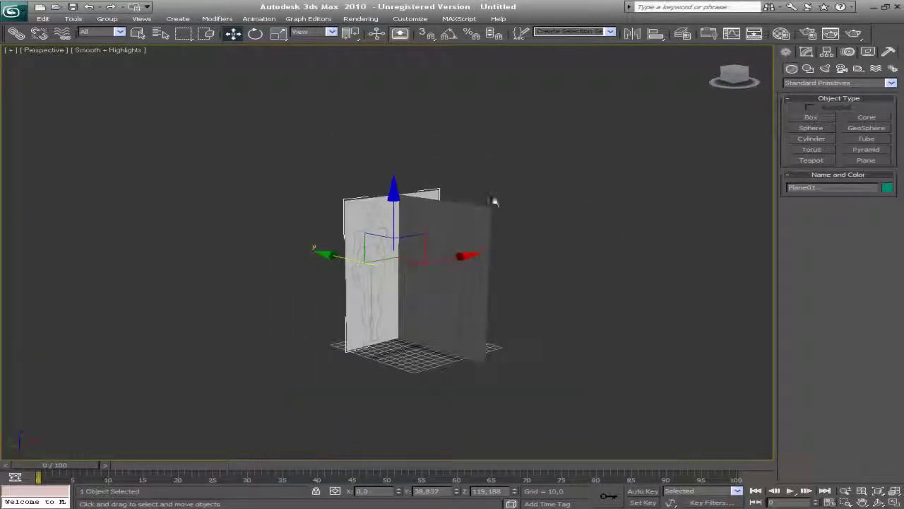
pyautogui.moveTo(492, 209); pyautogui.dragTo(503, 181, button='middle')
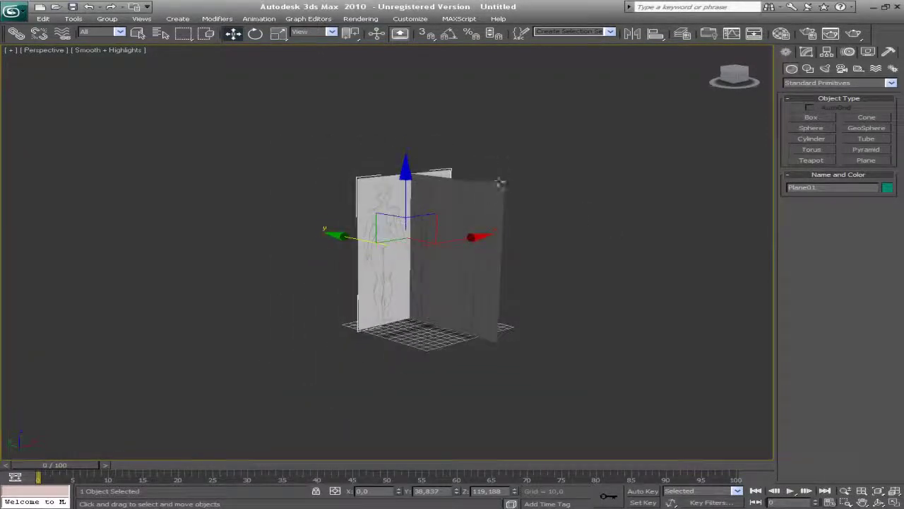
pyautogui.scroll(3, 462, 208)
pyautogui.scroll(2, 460, 207)
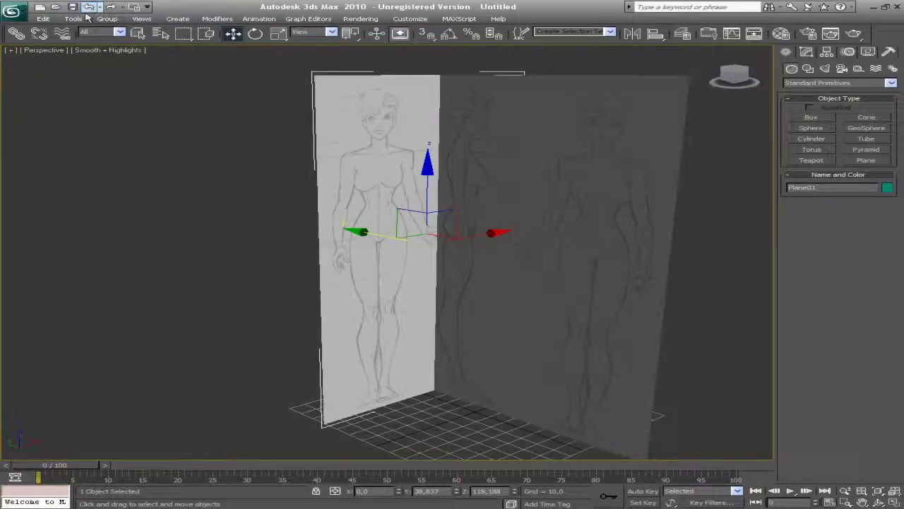
pyautogui.scroll(-3, 255, 164)
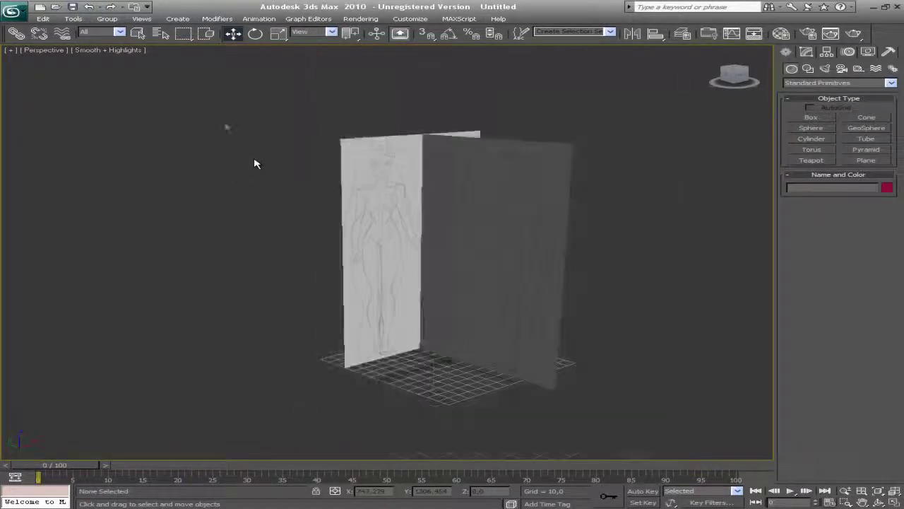
pyautogui.keyDown('ctrl'); pyautogui.click(545, 260); pyautogui.keyUp('ctrl')
pyautogui.press('Delete')
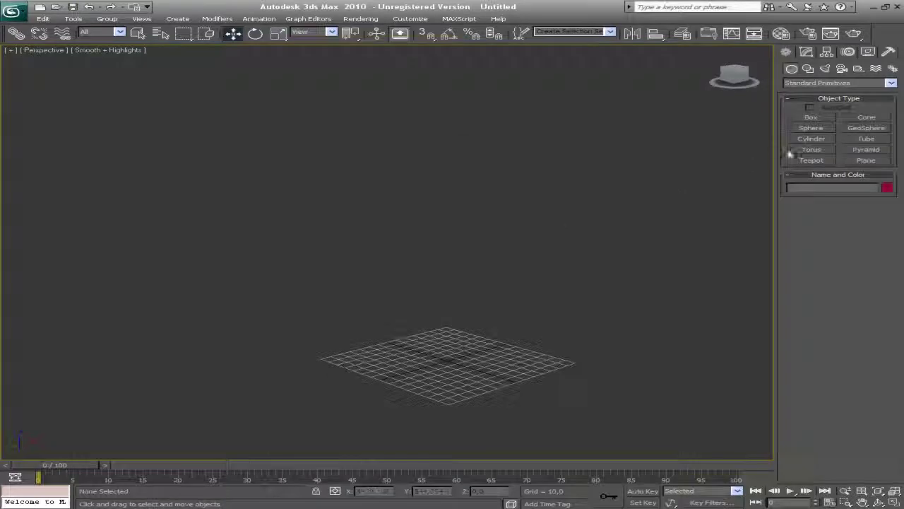
# Draw a wide landscape plane in the Front view with its lower edge on the ground line, and show it in Perspective.
pyautogui.click(866, 161)
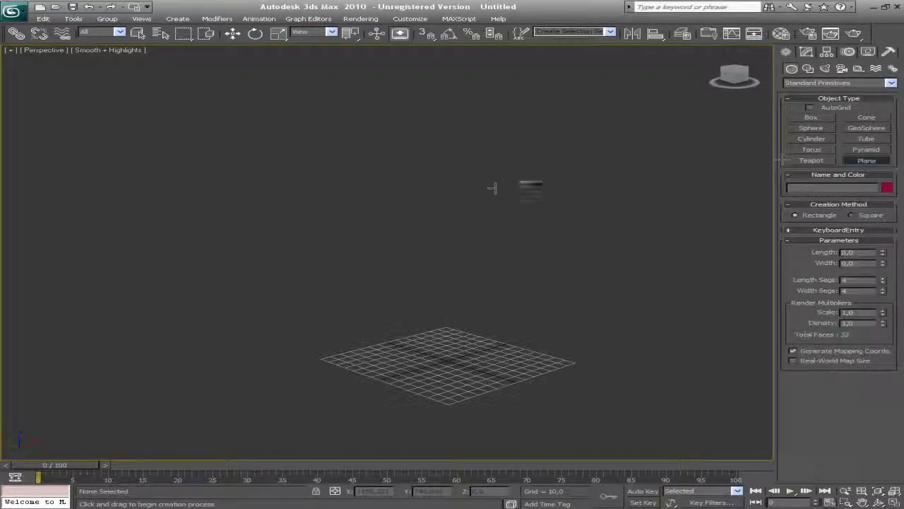
pyautogui.press('f')
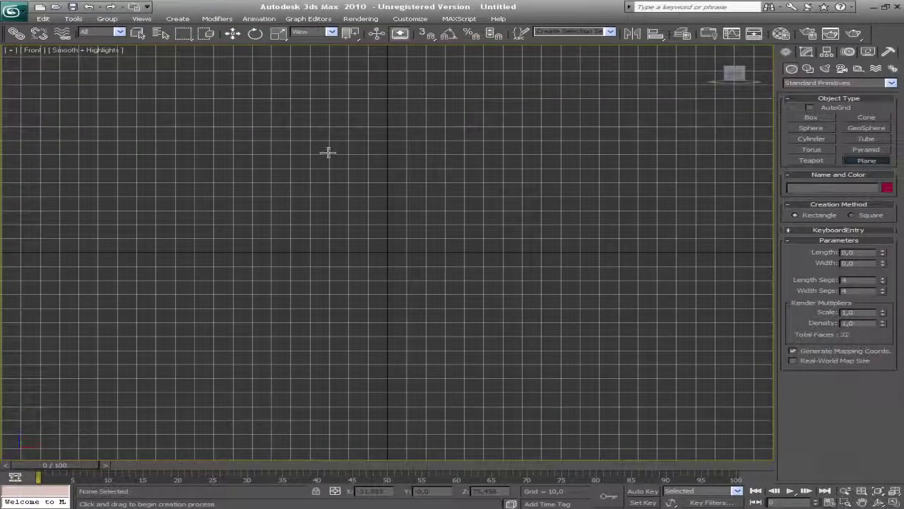
pyautogui.scroll(-3, 349, 222)
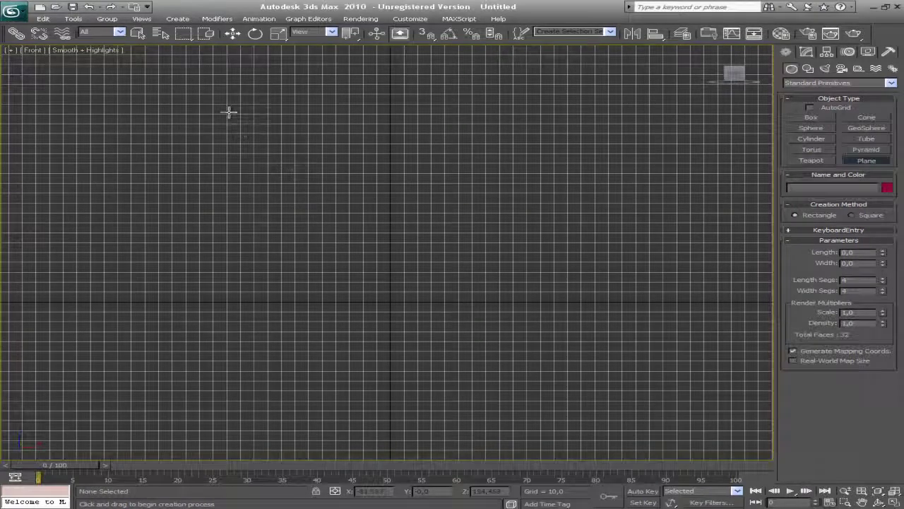
pyautogui.moveTo(211, 103); pyautogui.dragTo(563, 305)
pyautogui.press('w')
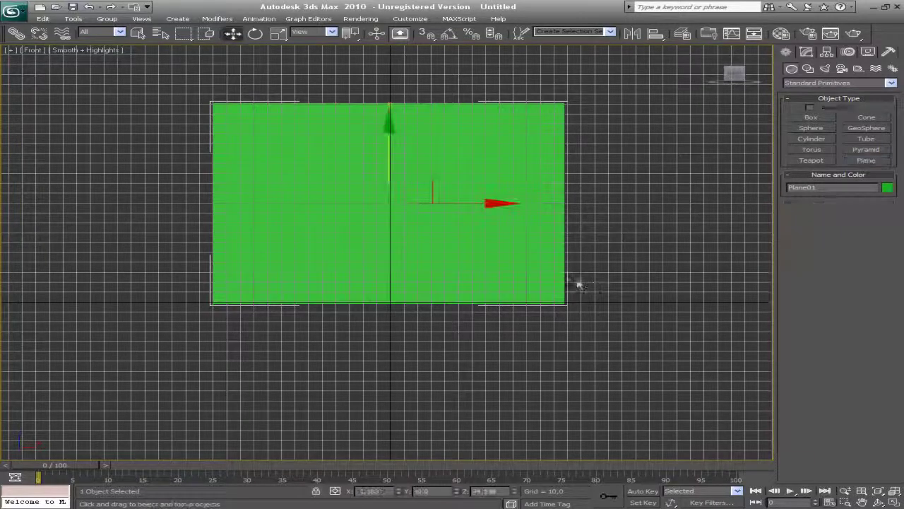
pyautogui.press('p')
pyautogui.scroll(-5, 539, 268)
pyautogui.keyDown('alt'); pyautogui.moveTo(539, 266); pyautogui.dragTo(450, 264, button='middle'); pyautogui.keyUp('alt')
pyautogui.moveTo(452, 262); pyautogui.dragTo(477, 279)
# Apply the second material to the plane with the beretta image as its diffuse bitmap, and display the map in the viewport.
pyautogui.press('m')
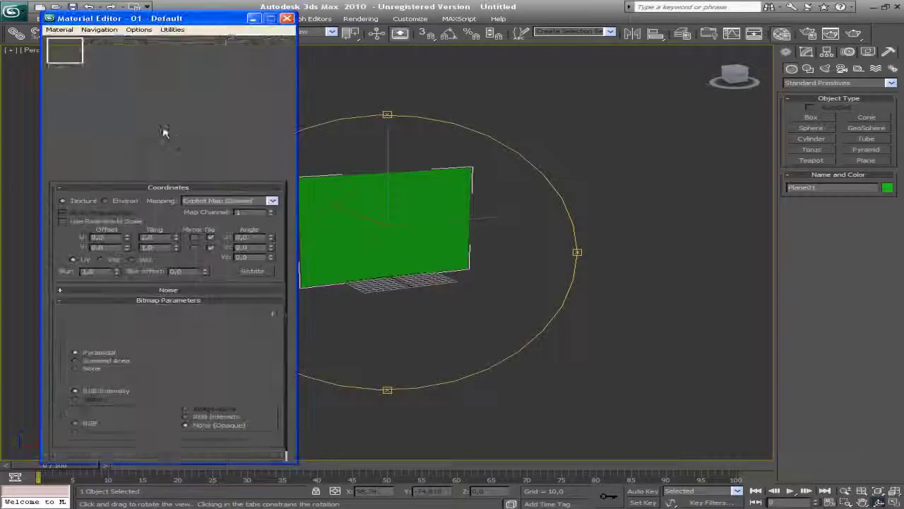
pyautogui.click(99, 51)
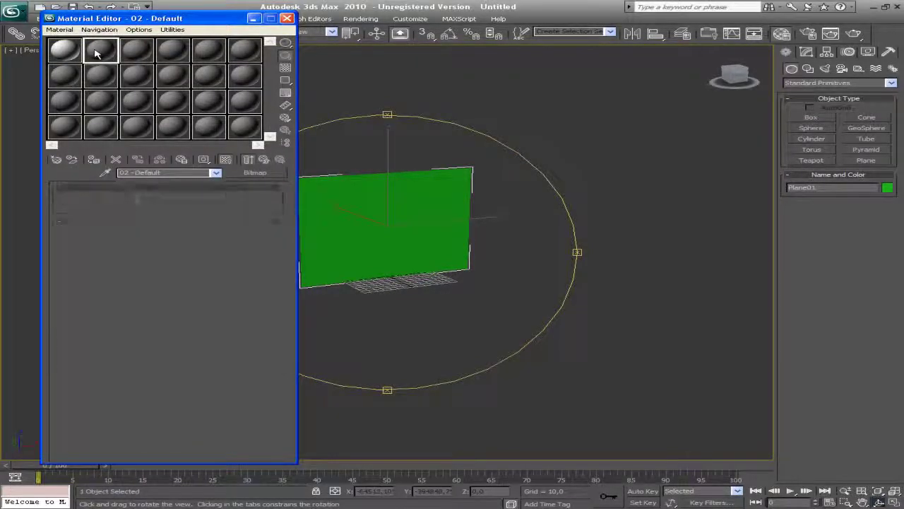
pyautogui.moveTo(337, 245); pyautogui.dragTo(366, 251)
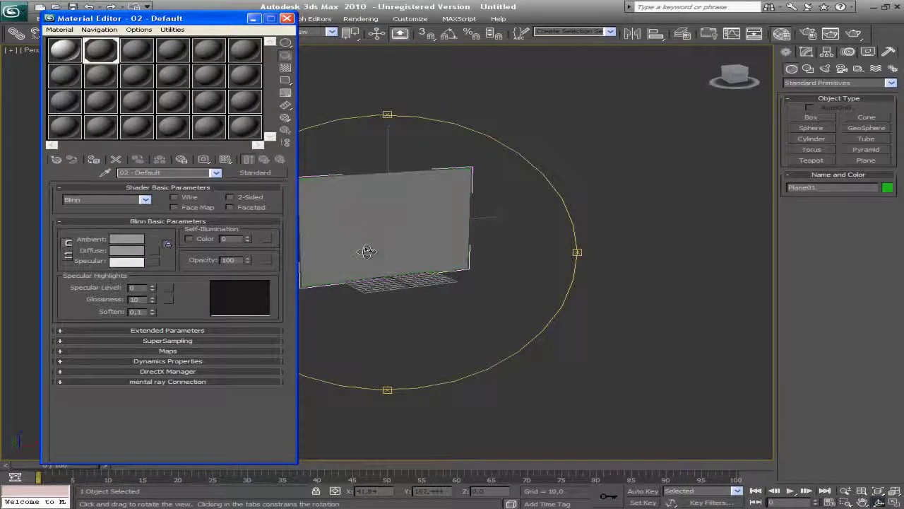
pyautogui.click(153, 251)
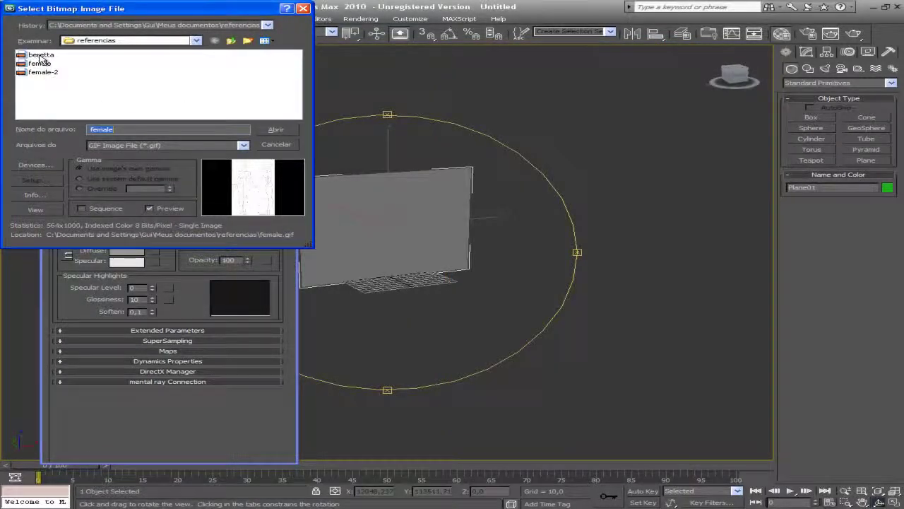
pyautogui.doubleClick(40, 56)
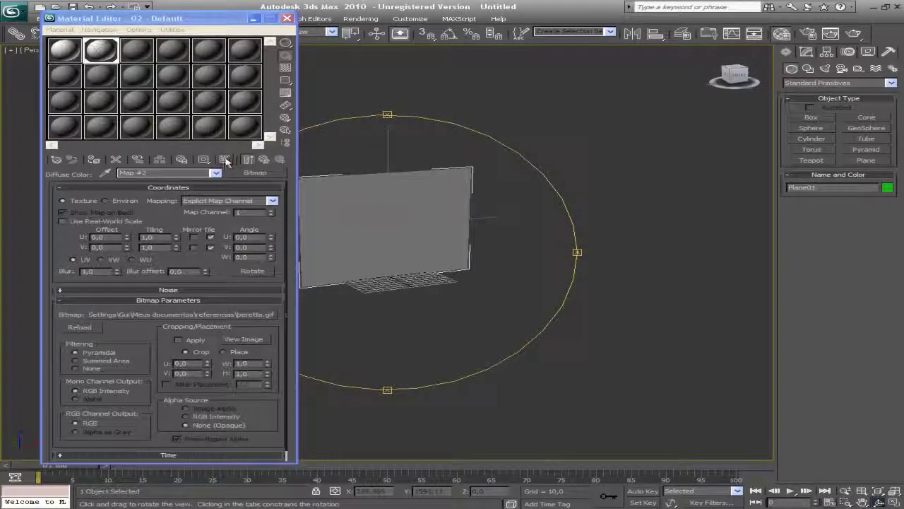
pyautogui.click(225, 159)
pyautogui.moveTo(381, 219); pyautogui.dragTo(434, 260)
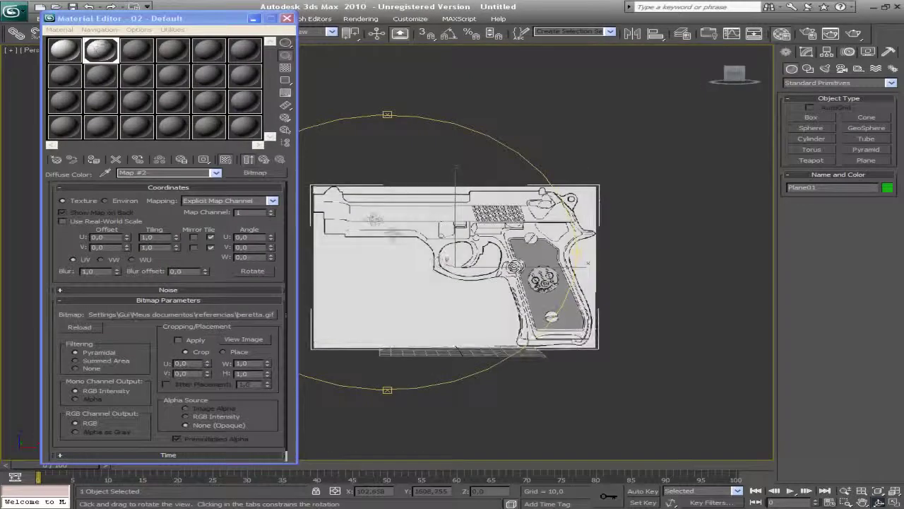
pyautogui.click(286, 18)
# Delete the pistol reference plane and reframe the empty perspective view to its full extents.
pyautogui.moveTo(373, 240); pyautogui.dragTo(402, 258)
pyautogui.press('w')
pyautogui.hotkey('ctrl', 'r')
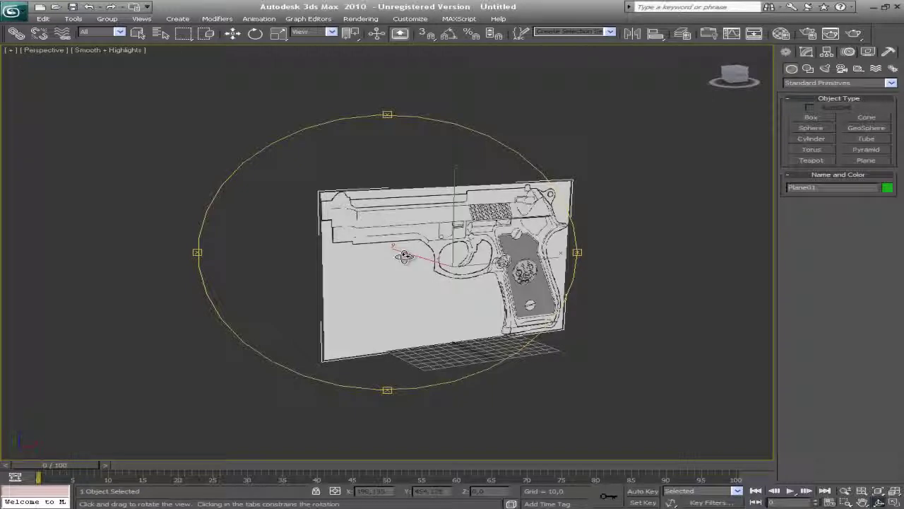
pyautogui.press('Delete')
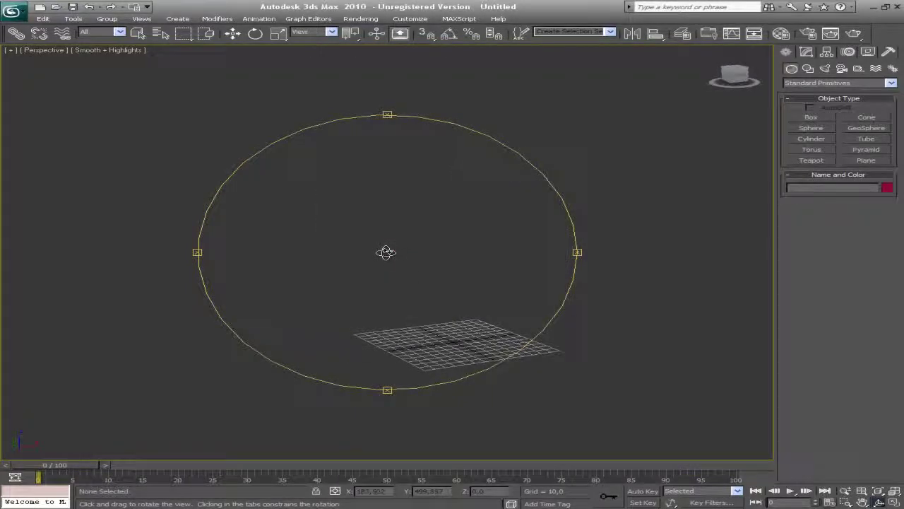
pyautogui.rightClick(447, 310)
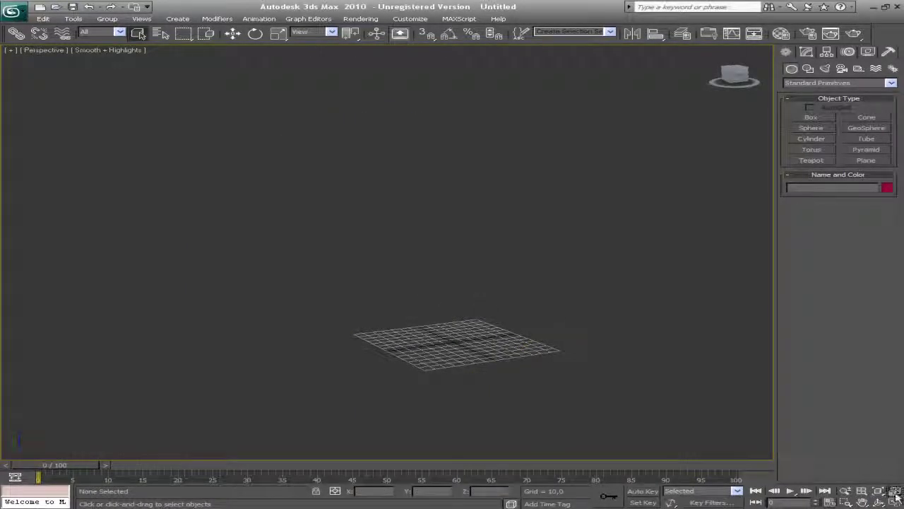
pyautogui.click(895, 493)
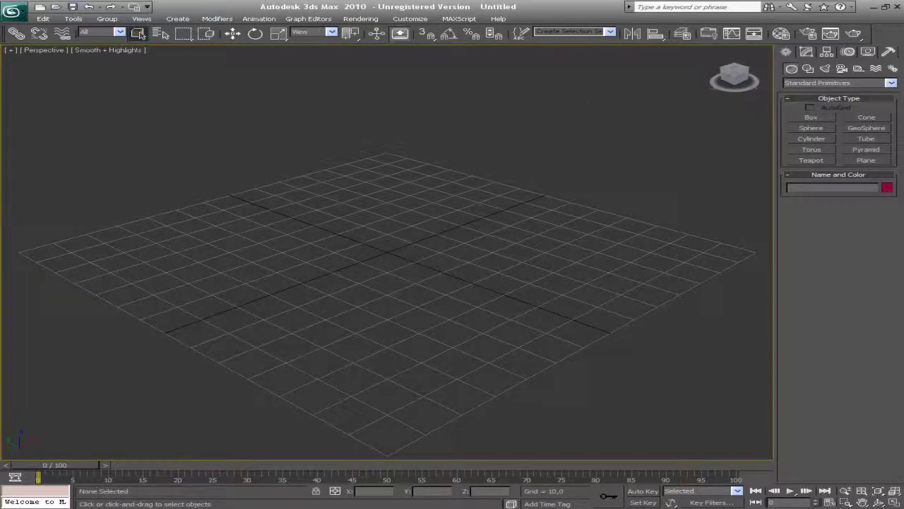
# Switch to Photoshop and copy a rectangular selection around the BMW's side view, including the title and dimension lines, from 4853-mid.jpg.
pyautogui.click(613, 507)
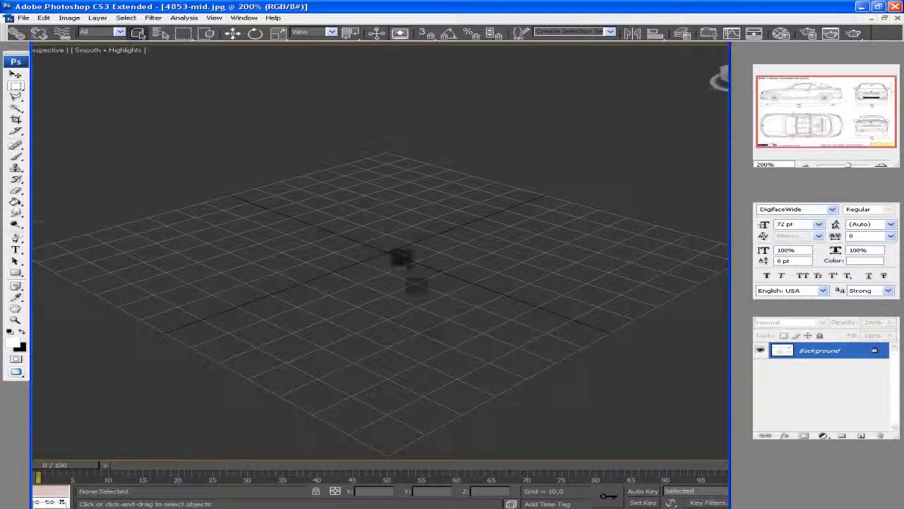
pyautogui.hotkey('alt', 'Tab')
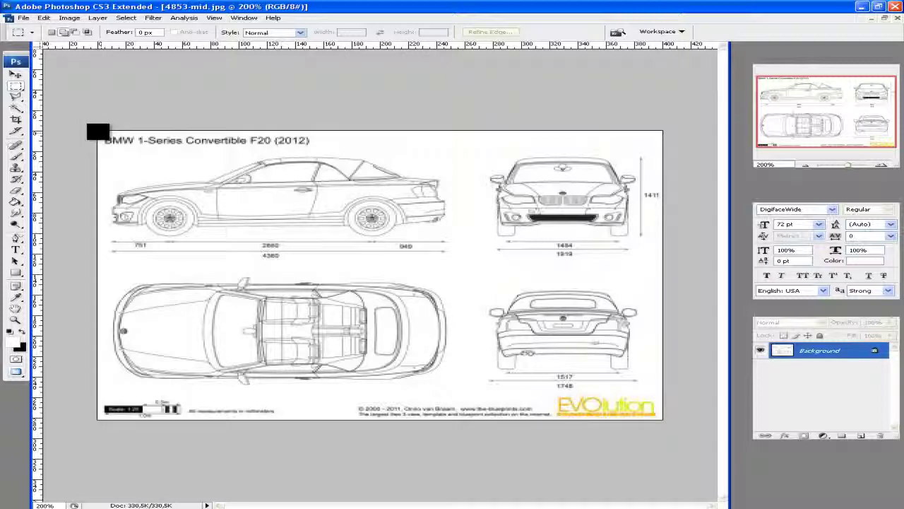
pyautogui.moveTo(98, 132)
pyautogui.mouseDown()
pyautogui.moveTo(109, 182)
pyautogui.moveTo(269, 259)
pyautogui.moveTo(469, 265)
pyautogui.mouseUp()
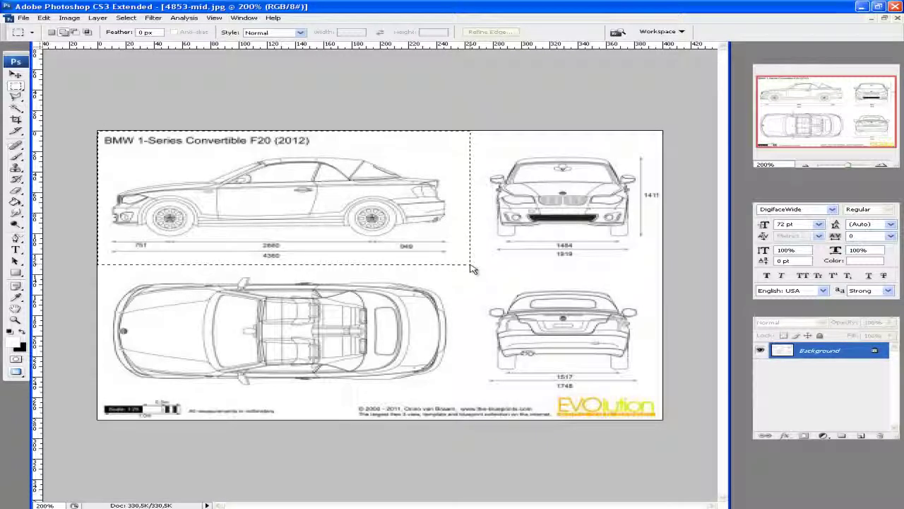
pyautogui.click(469, 264)
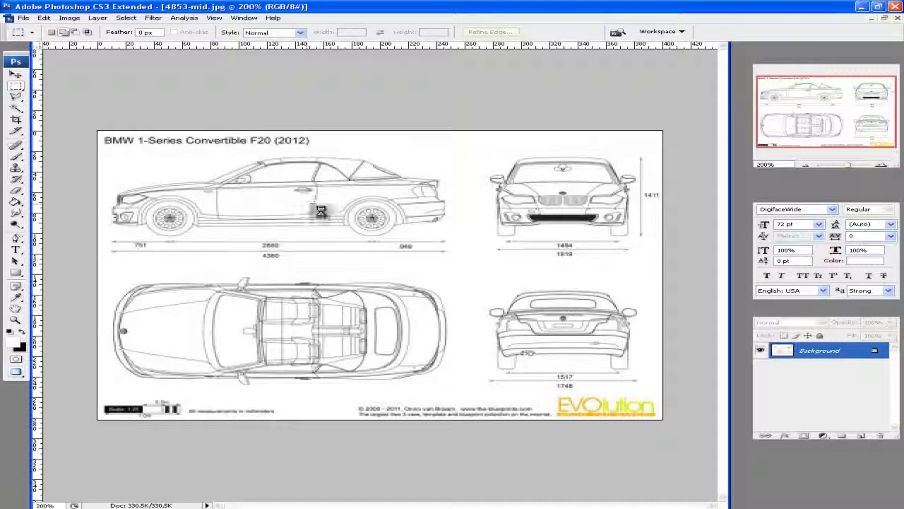
pyautogui.hotkey('ctrl', 'shift', 'd')
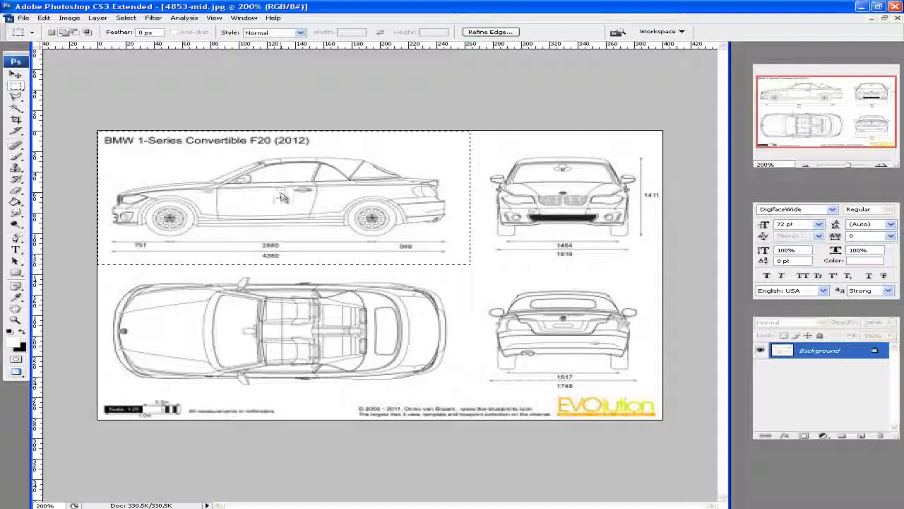
pyautogui.hotkey('ctrl', 'c')
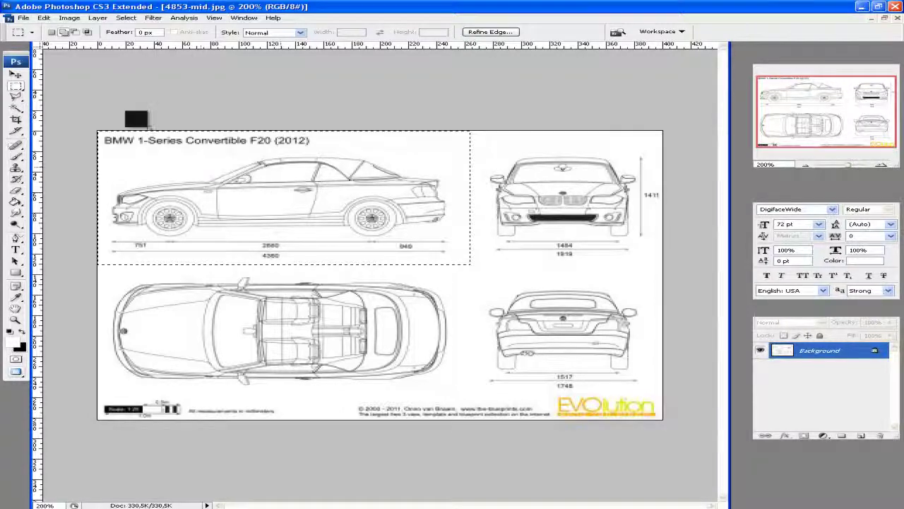
# Create a new 264 by 131 pixel RGB document from the Clipboard preset and paste the copied BMW side view into it.
pyautogui.click(27, 20)
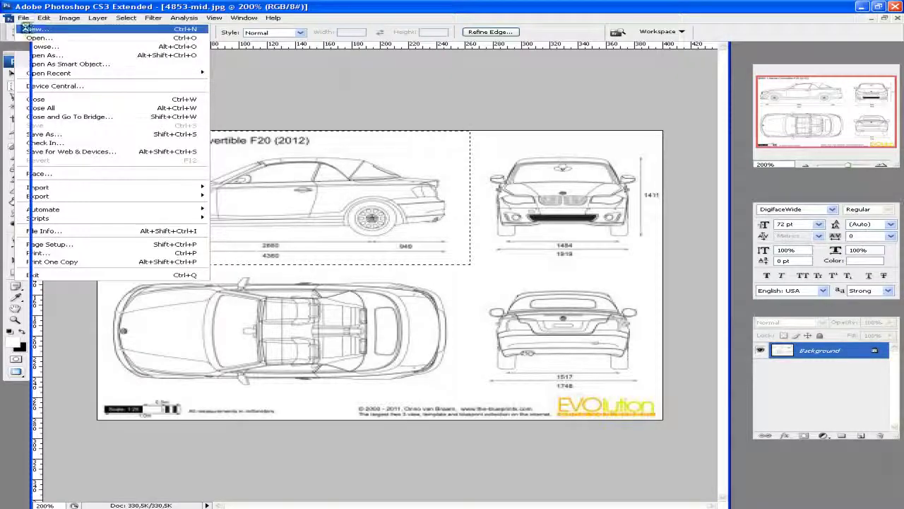
pyautogui.press('Return')
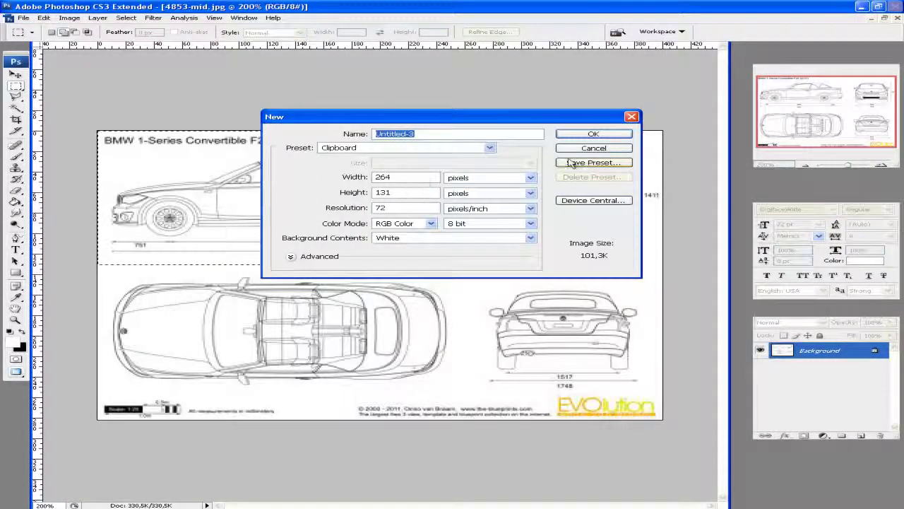
pyautogui.click(594, 136)
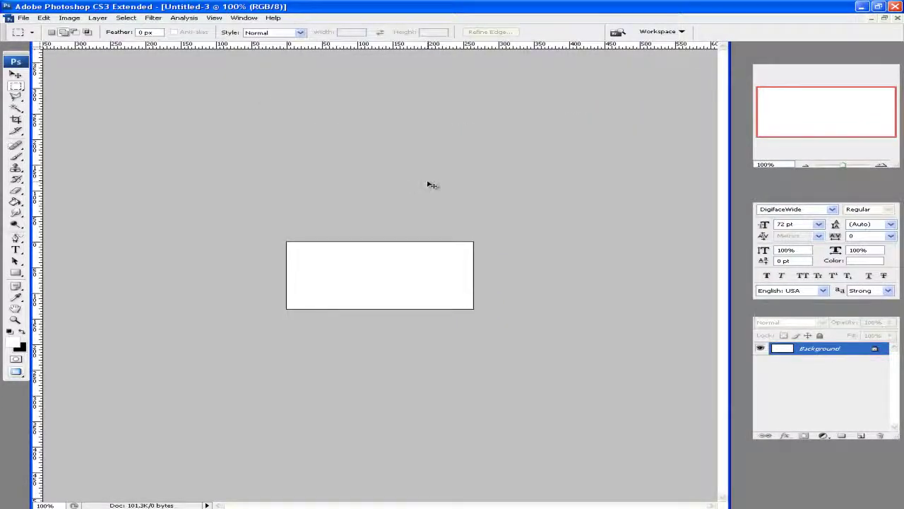
pyautogui.moveTo(429, 184); pyautogui.dragTo(428, 182)
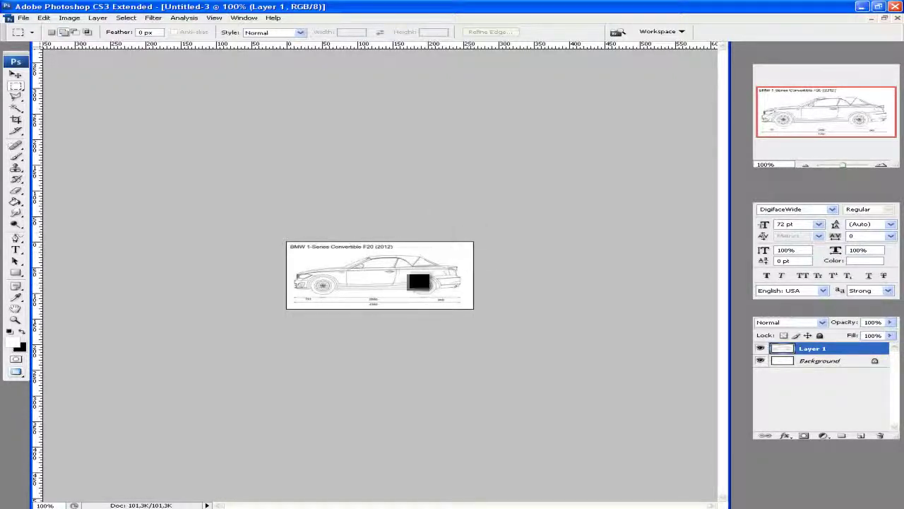
# Return to 4853-mid.jpg and copy a rectangular selection of about 261 by 118 pixels around the BMW's top view.
pyautogui.click(873, 19)
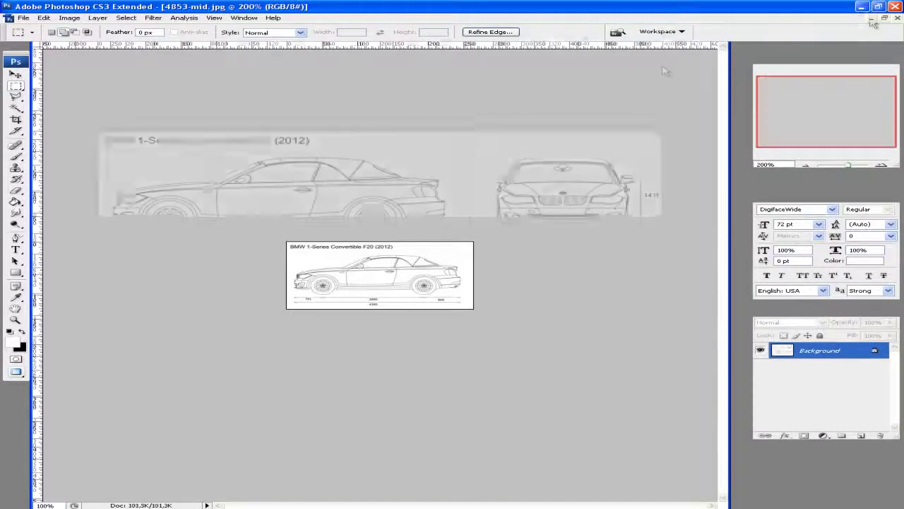
pyautogui.hotkey('ctrl', 'd')
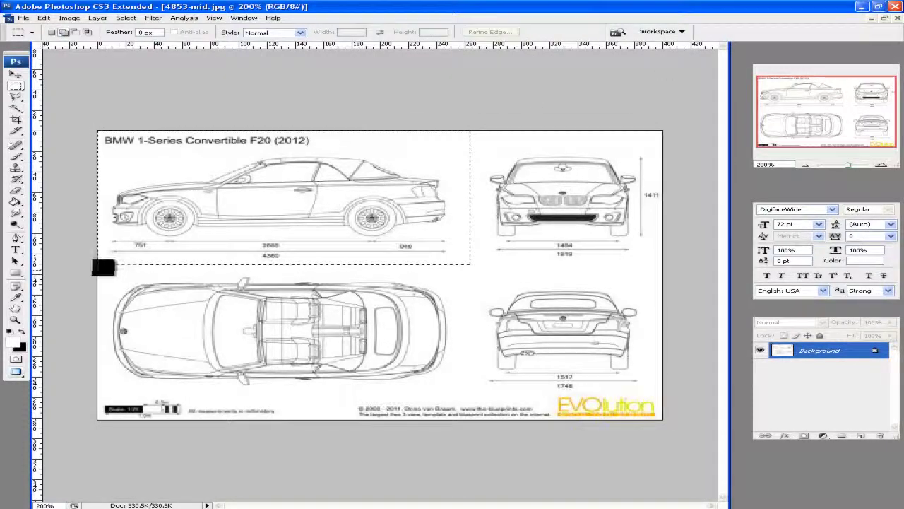
pyautogui.moveTo(98, 267); pyautogui.dragTo(192, 346)
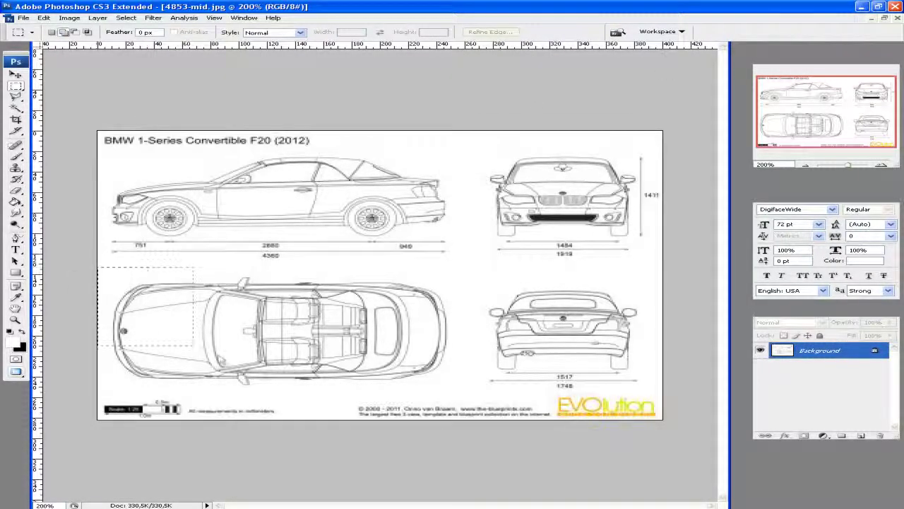
pyautogui.moveTo(424, 391); pyautogui.dragTo(465, 387)
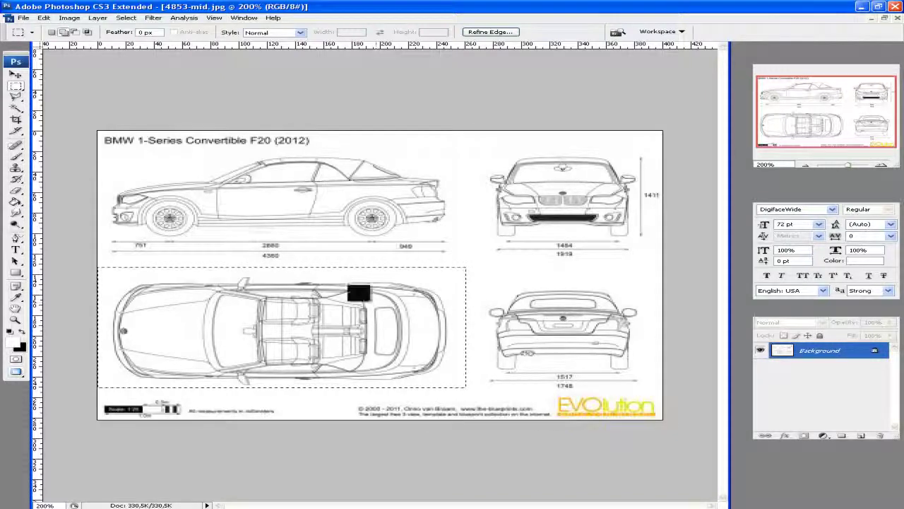
# Create a new 261 by 118 pixel document from the Clipboard preset and paste the BMW top view into it.
pyautogui.click(23, 18)
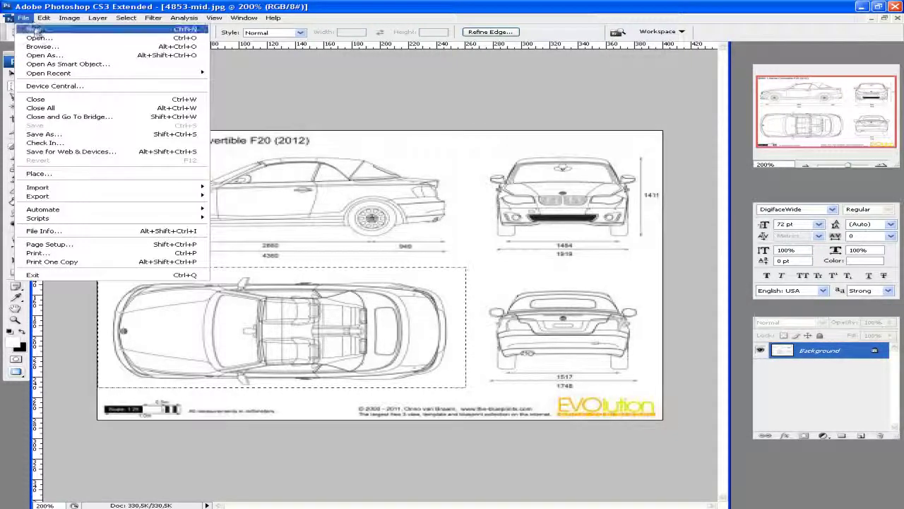
pyautogui.click(32, 28)
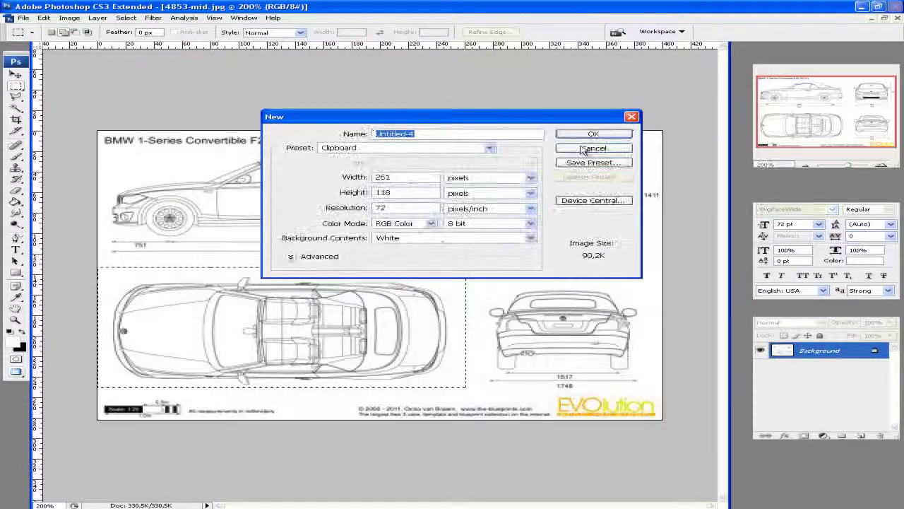
pyautogui.click(590, 134)
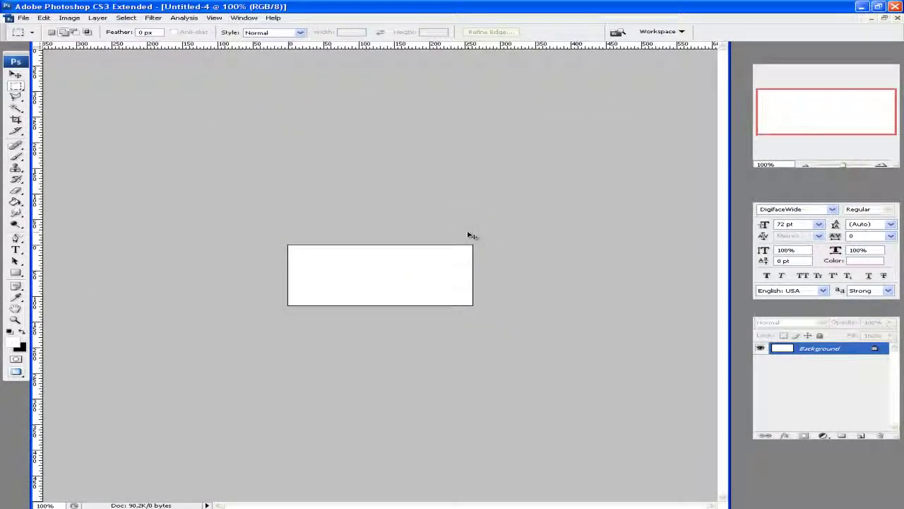
pyautogui.hotkey('ctrl', 'v')
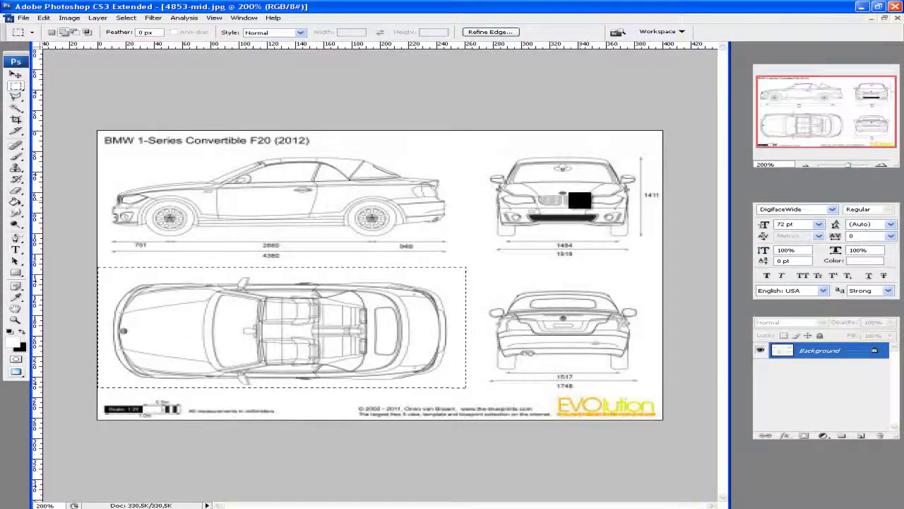
# Select the BMW's front view with its dimension lines in 4853-mid.jpg, and create a new blank document with the default name Untitled-5.
pyautogui.click(580, 200)
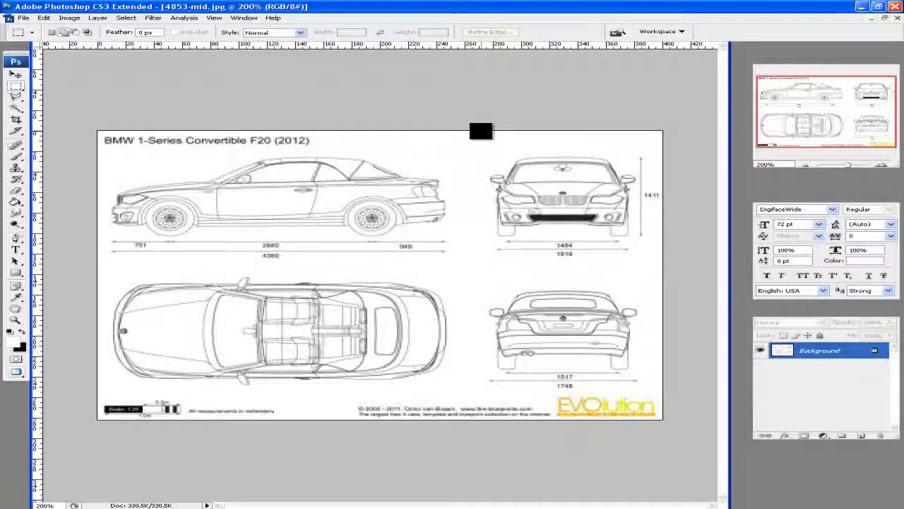
pyautogui.moveTo(480, 131); pyautogui.dragTo(641, 257)
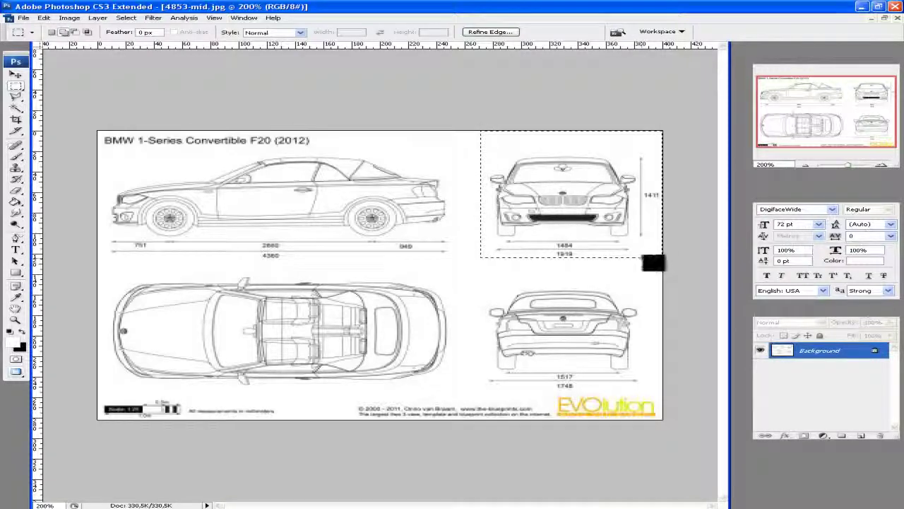
pyautogui.click(44, 17)
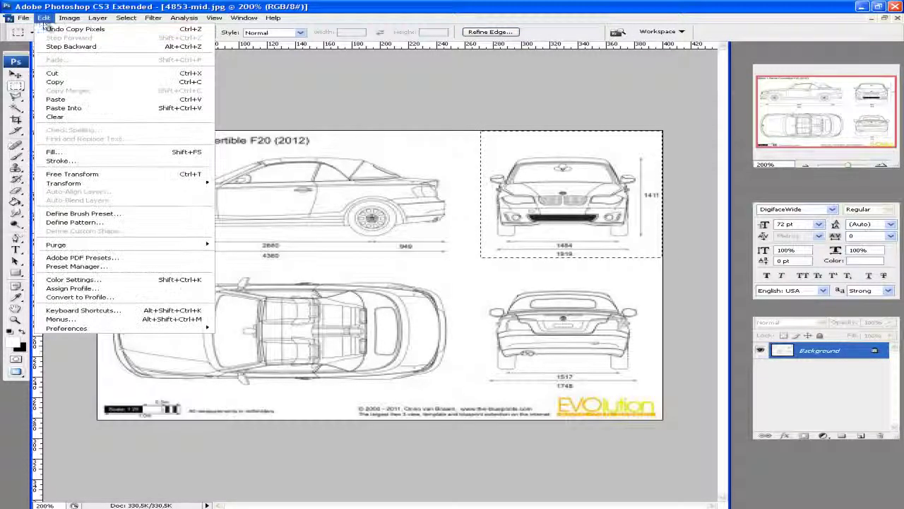
pyautogui.click(28, 28)
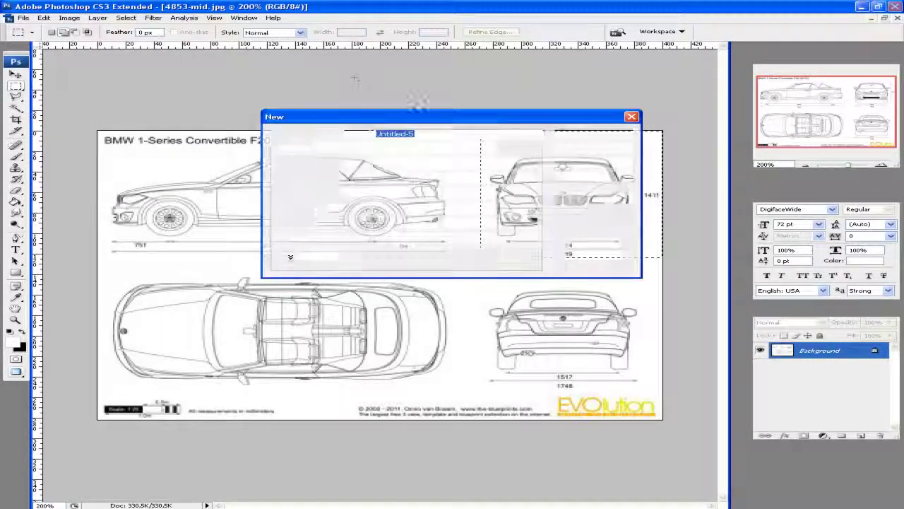
pyautogui.click(569, 135)
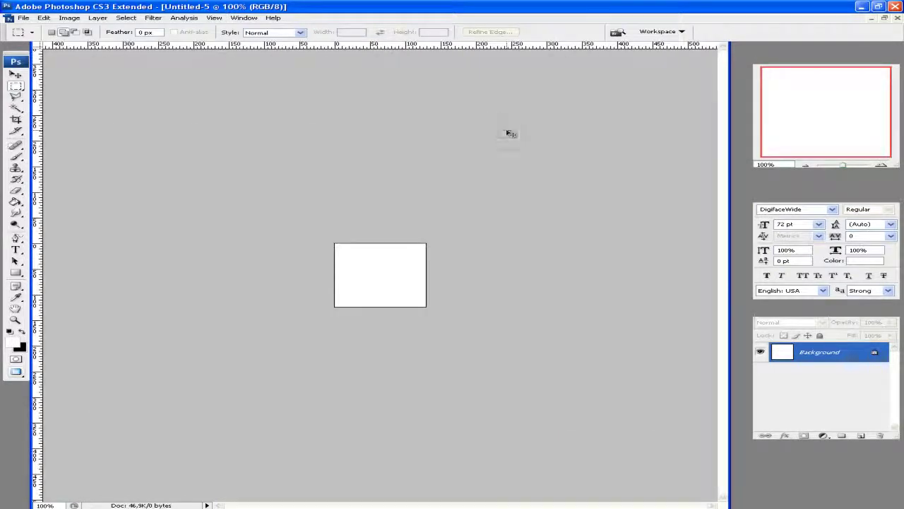
# Try to paste the front view into the blank document, and undo the paste.
pyautogui.moveTo(510, 133); pyautogui.dragTo(505, 129)
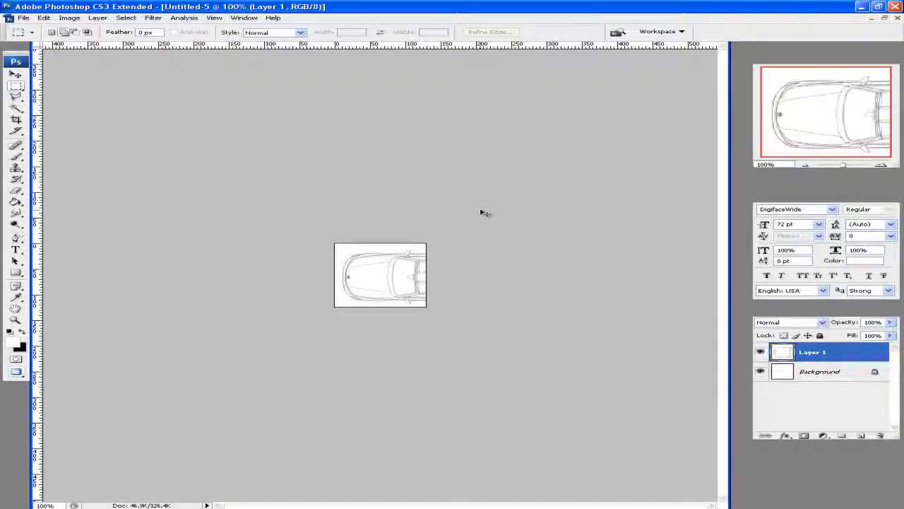
pyautogui.hotkey('ctrl', 'z')
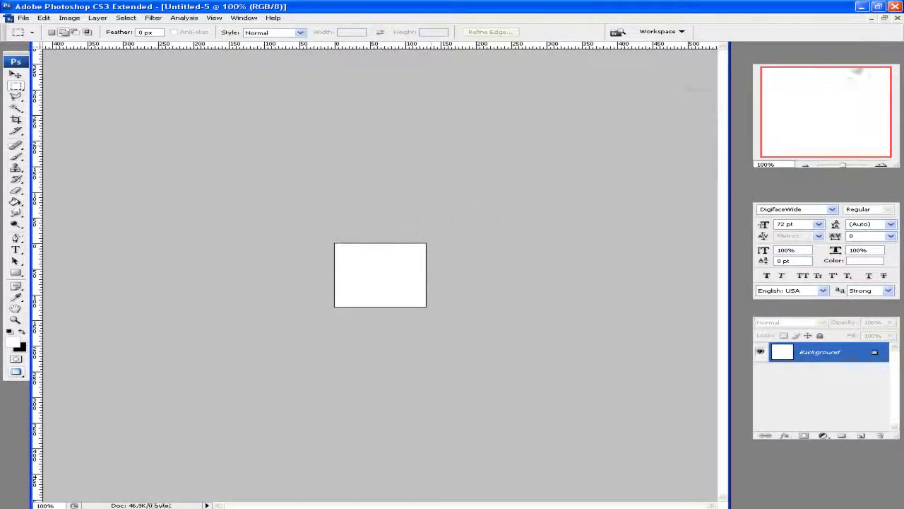
# Return to 4853-mid.jpg and copy the selected BMW front view.
pyautogui.click(873, 19)
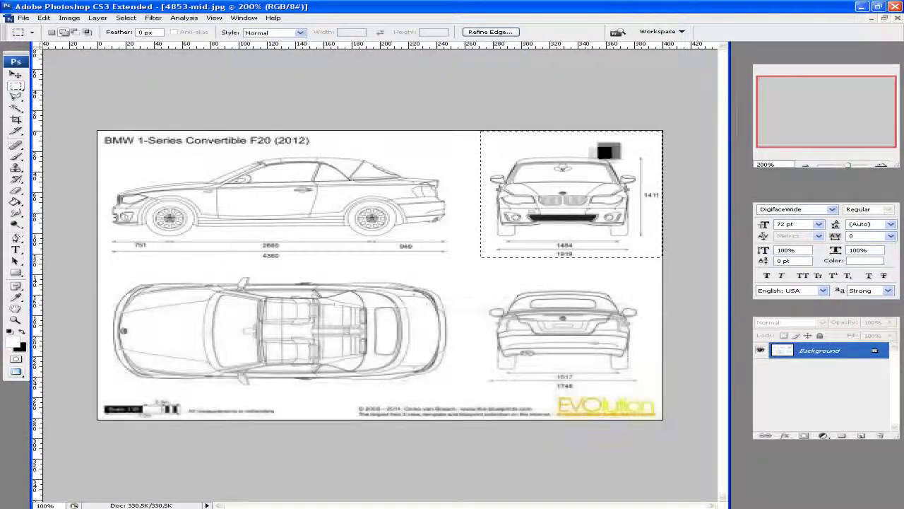
pyautogui.rightClick(553, 186)
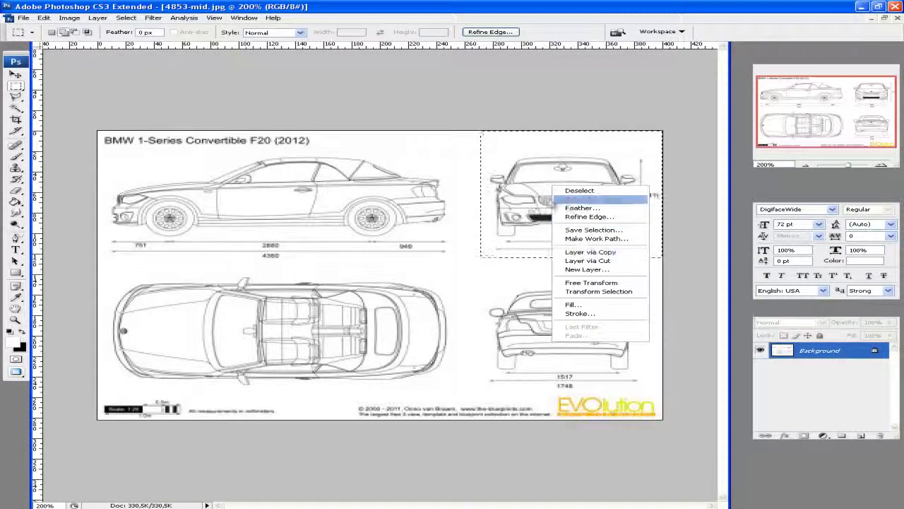
pyautogui.click(539, 194)
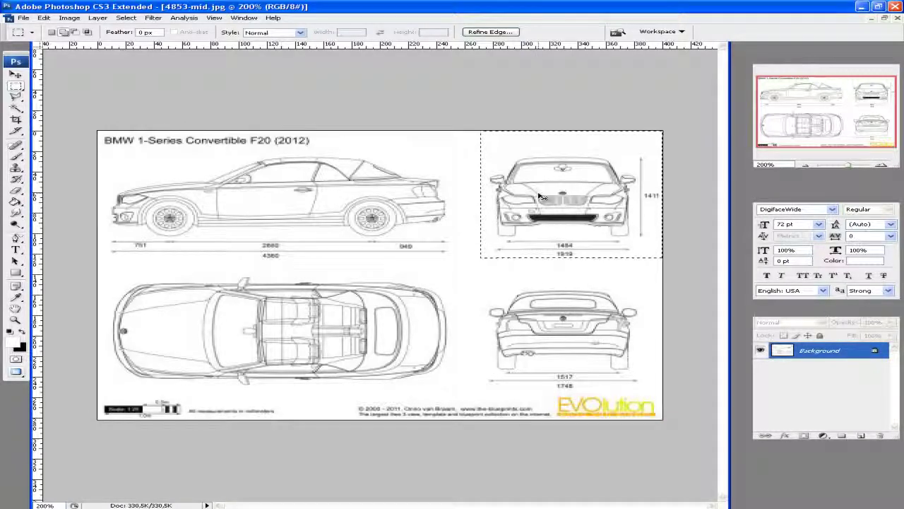
pyautogui.click(43, 18)
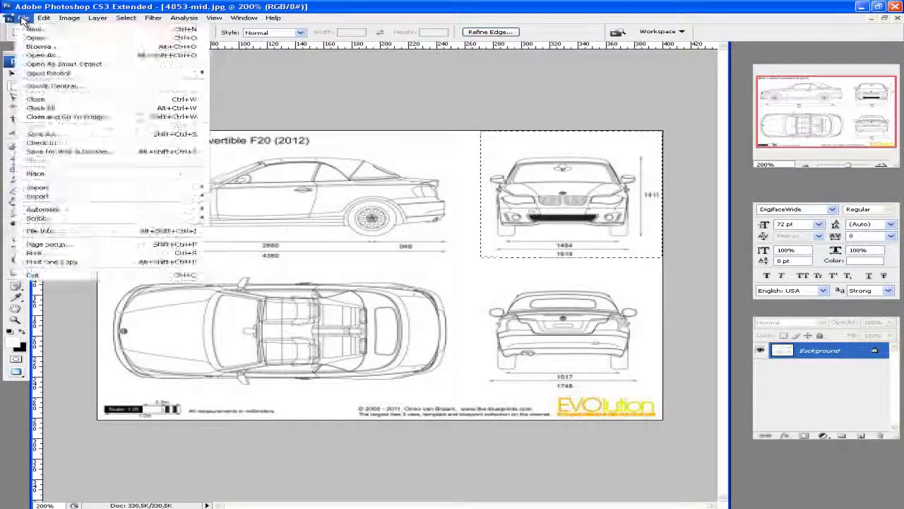
# Restore the minimized blank document Untitled-5, maximize it and paste the BMW front view into it.
pyautogui.click(875, 23)
pyautogui.click(872, 19)
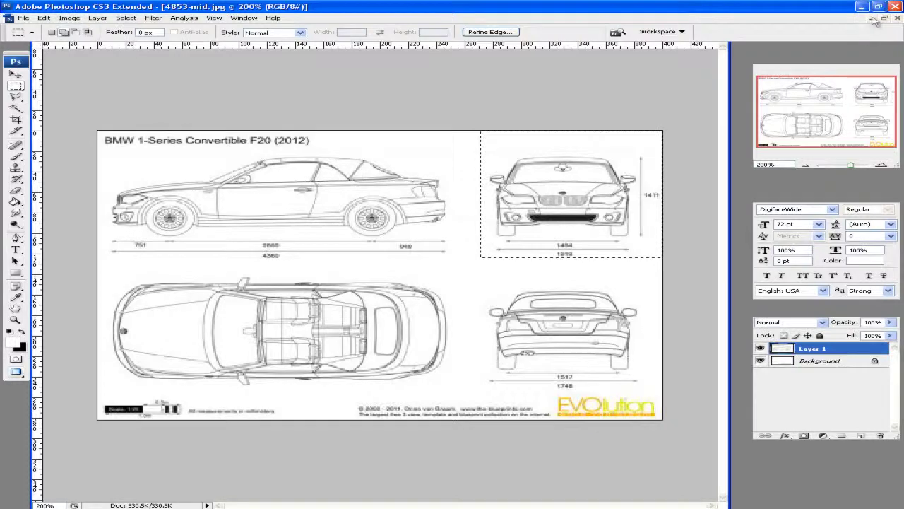
pyautogui.click(666, 502)
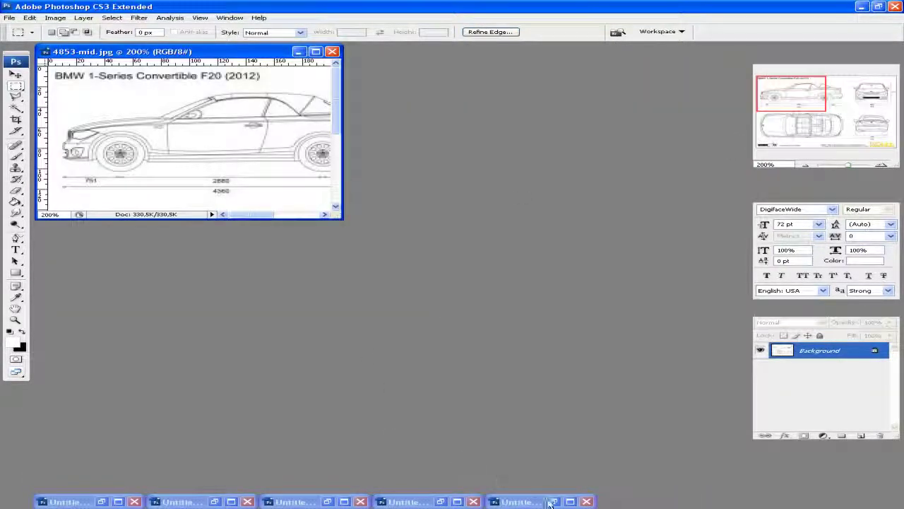
pyautogui.click(553, 501)
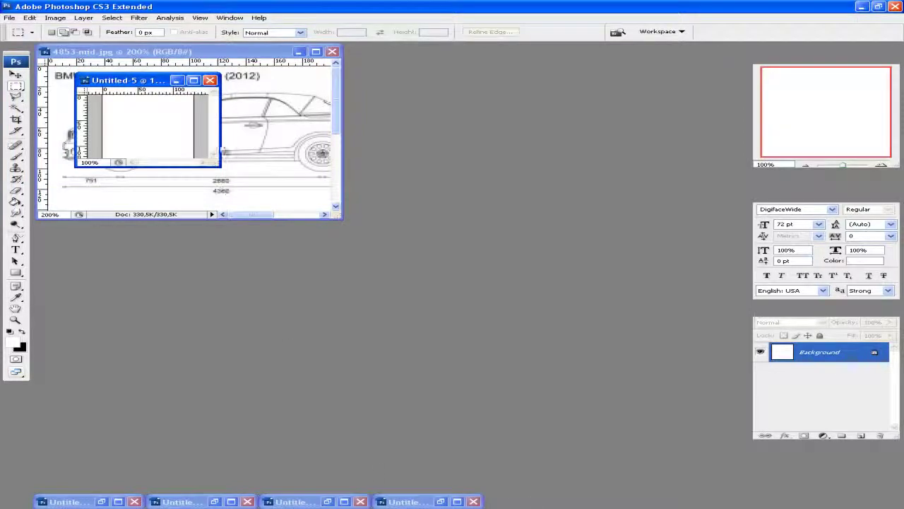
pyautogui.click(194, 80)
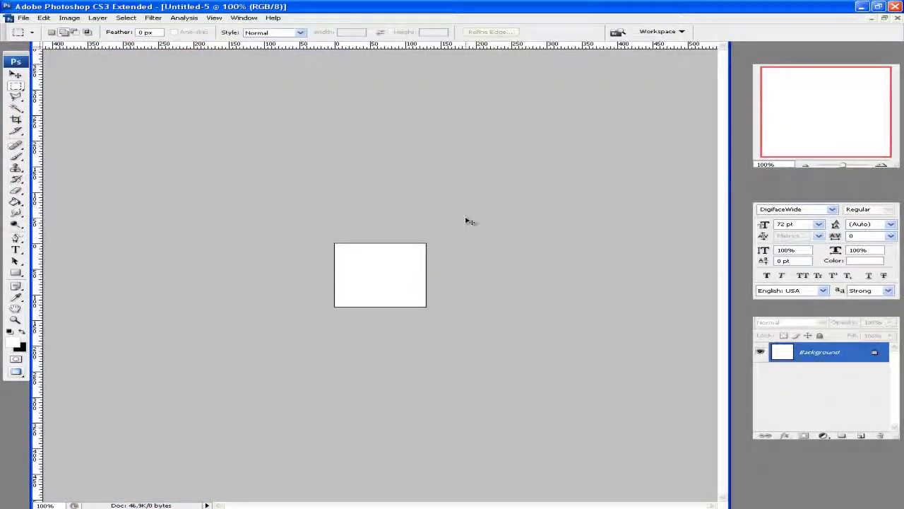
pyautogui.hotkey('ctrl', 'v')
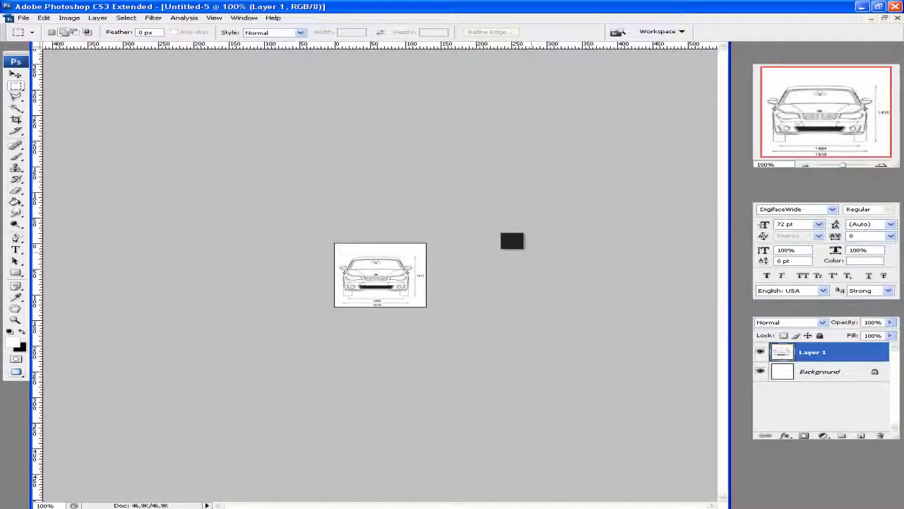
# Return to 4853-mid.jpg and copy a rectangular selection around the BMW's rear view, including its two dimension lines.
pyautogui.click(871, 19)
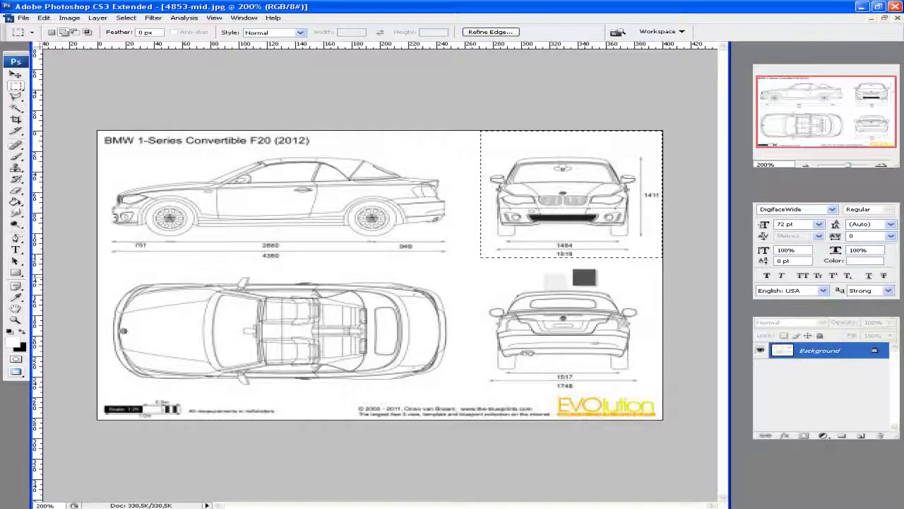
pyautogui.click(541, 277)
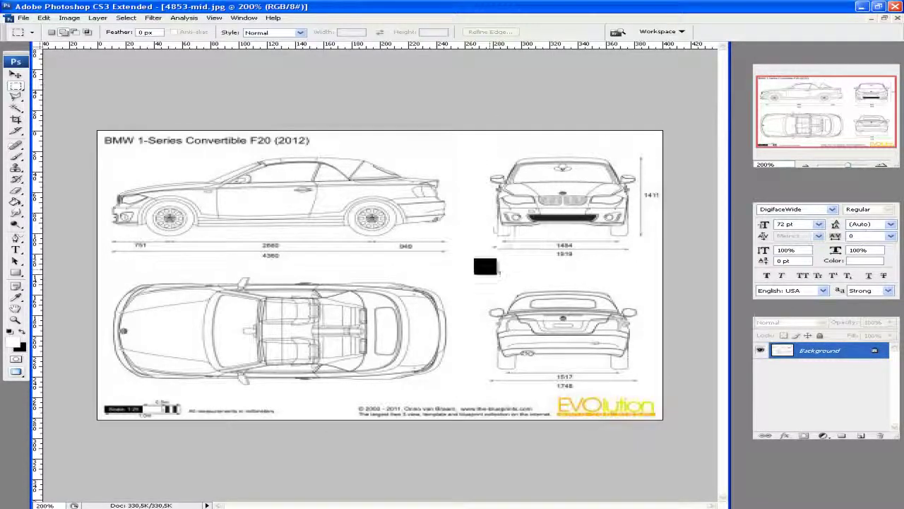
pyautogui.moveTo(483, 269)
pyautogui.mouseDown()
pyautogui.moveTo(486, 364)
pyautogui.moveTo(541, 393)
pyautogui.moveTo(663, 395)
pyautogui.mouseUp()
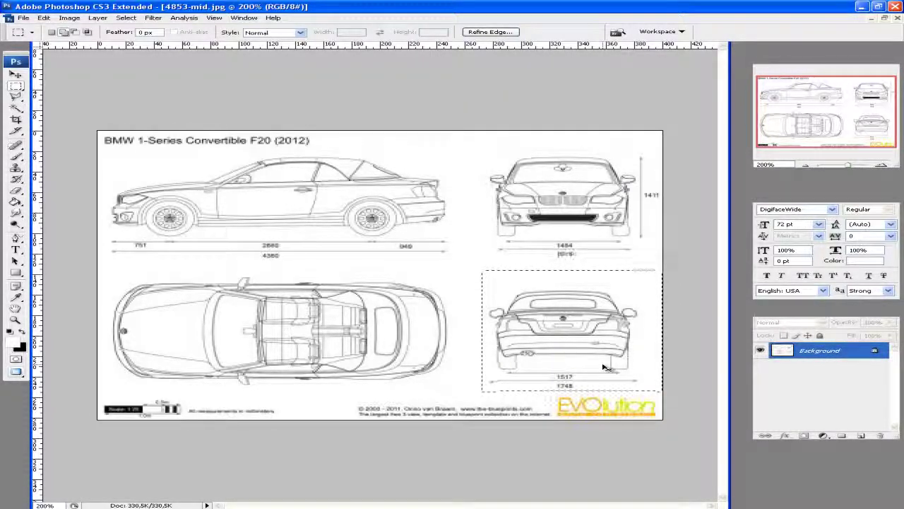
# Create a new document at the clipboard size and paste the BMW rear view into it.
pyautogui.click(24, 18)
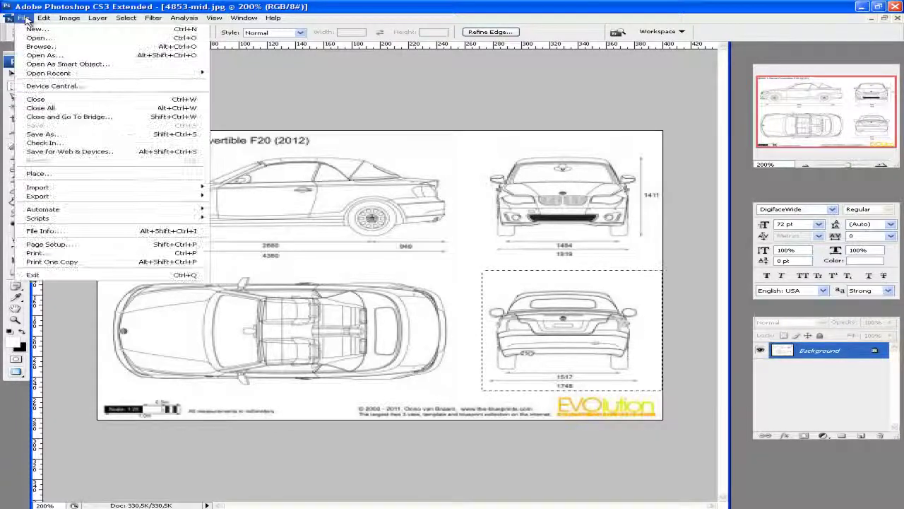
pyautogui.click(34, 28)
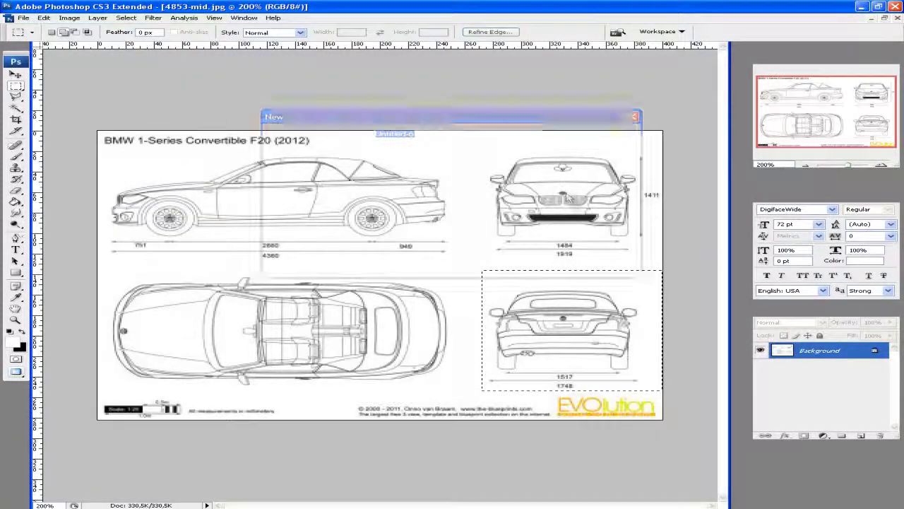
pyautogui.hotkey('ctrl', 'n')
pyautogui.click(595, 149)
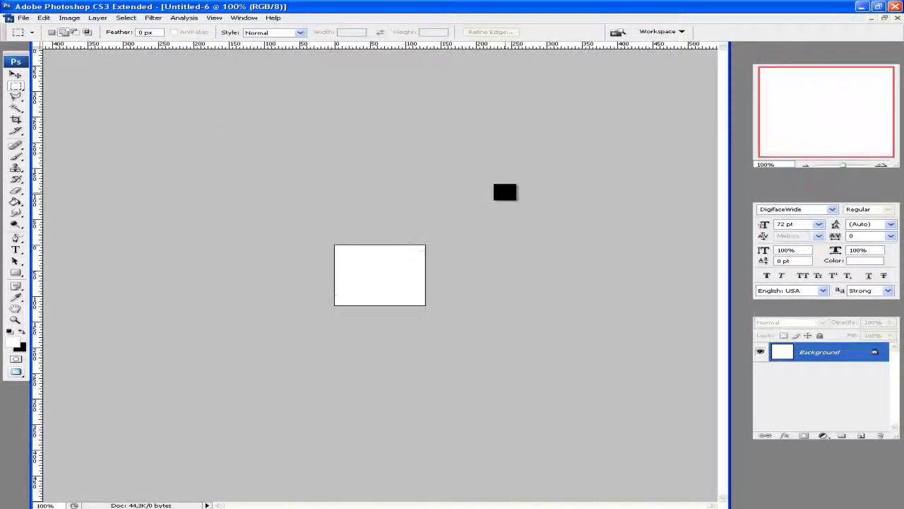
pyautogui.hotkey('ctrl', 'v')
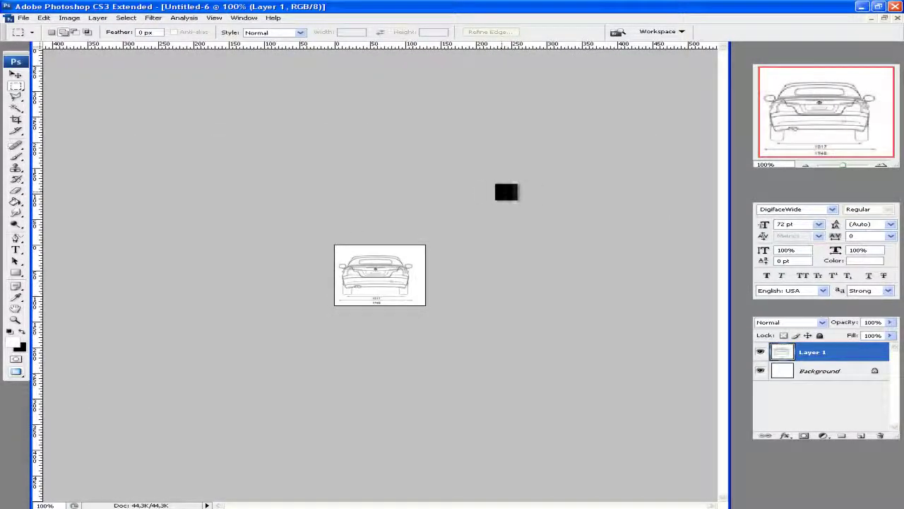
# Close the source blueprint 4853-mid.jpg, and bring up the minimized side-view document Untitled-1 maximized.
pyautogui.click(871, 20)
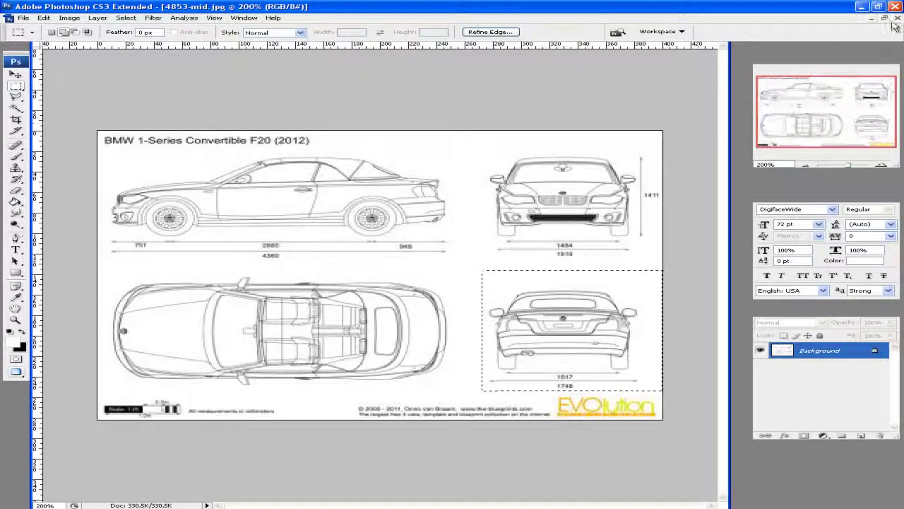
pyautogui.click(895, 18)
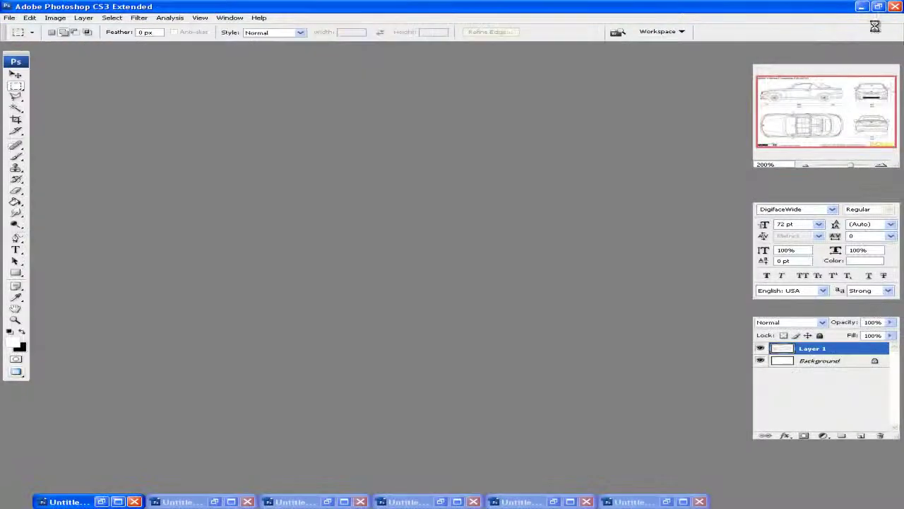
pyautogui.click(101, 501)
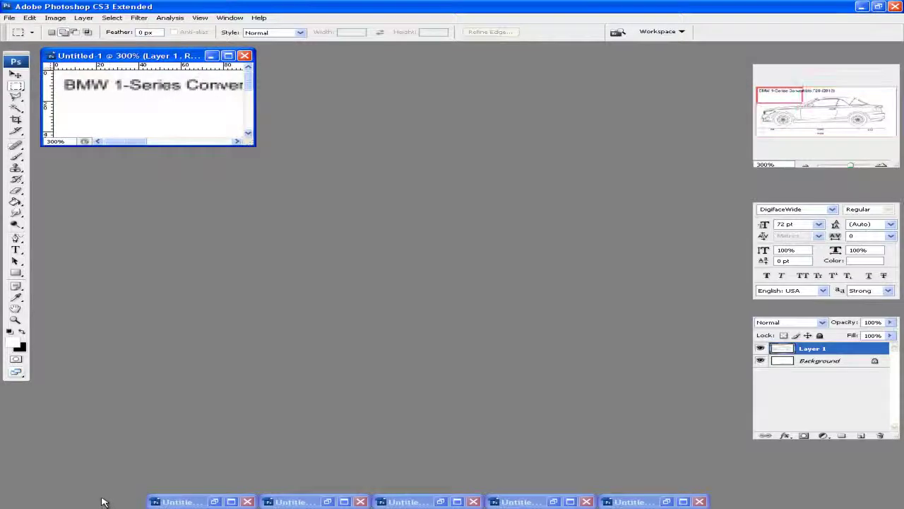
pyautogui.click(228, 55)
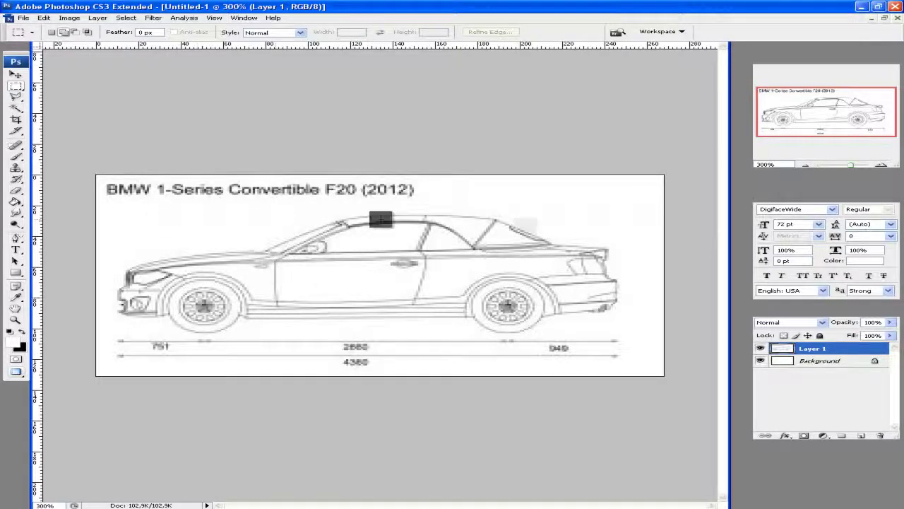
# Start saving the side view under a new name and browse to the referencias folder in Meus documentos.
pyautogui.click(21, 17)
pyautogui.click(24, 19)
pyautogui.click(23, 19)
pyautogui.click(23, 19)
pyautogui.click(23, 19)
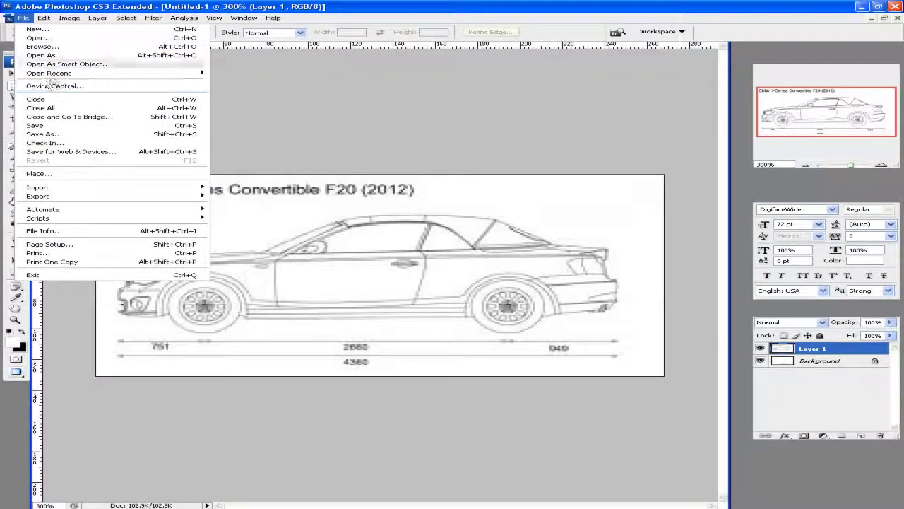
pyautogui.click(55, 133)
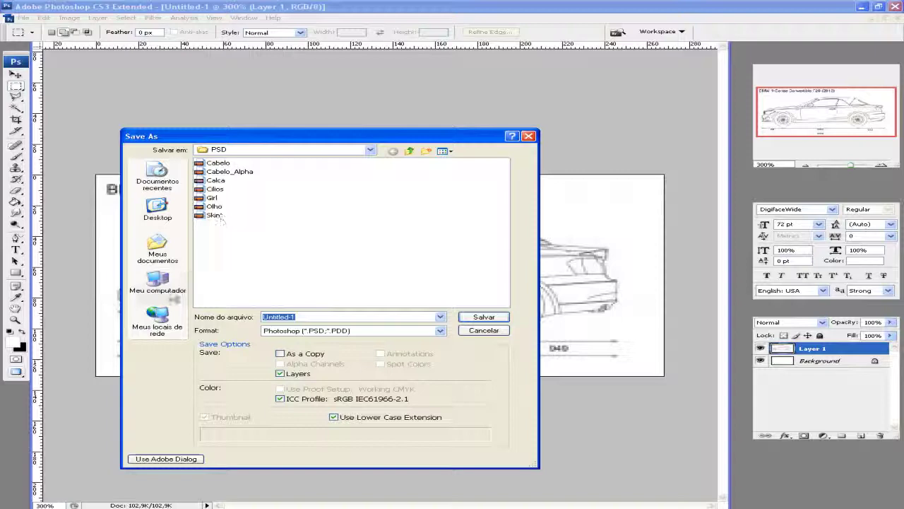
pyautogui.click(161, 248)
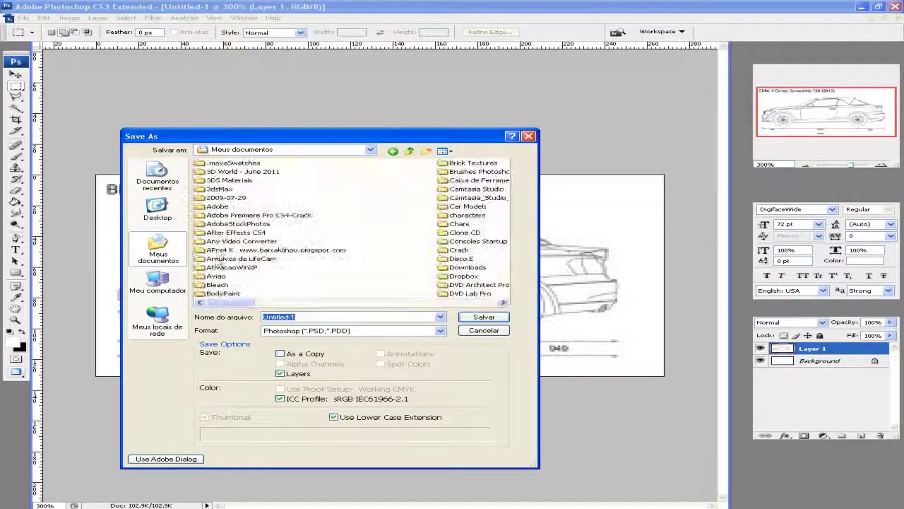
pyautogui.click(214, 261)
pyautogui.press('r')
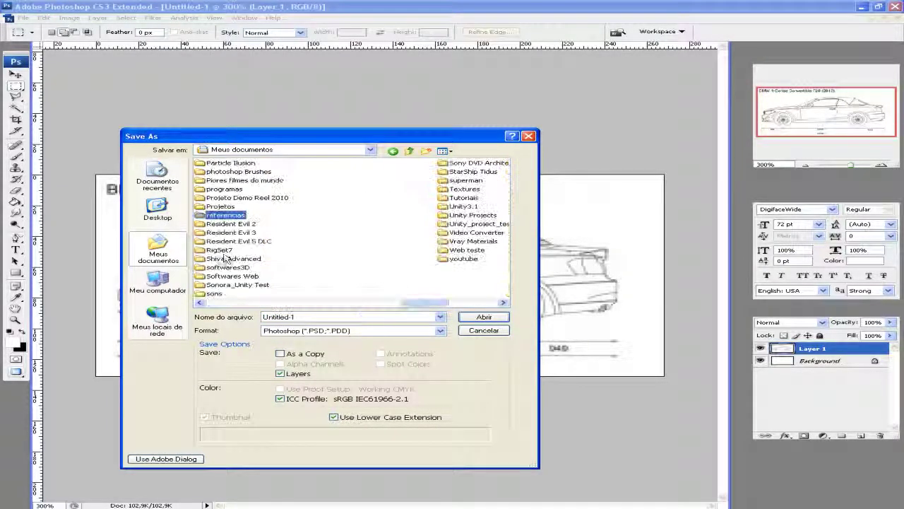
pyautogui.press('Return')
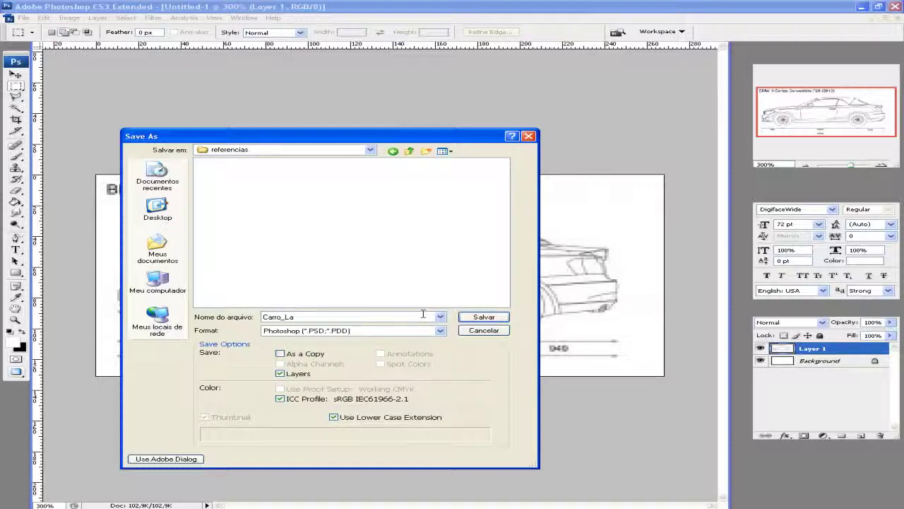
# Save the side view as the JPEG Carro_Lado.jpg, and close Untitled-1 without saving its changes.
pyautogui.click(440, 331)
pyautogui.click(439, 330)
pyautogui.click(439, 331)
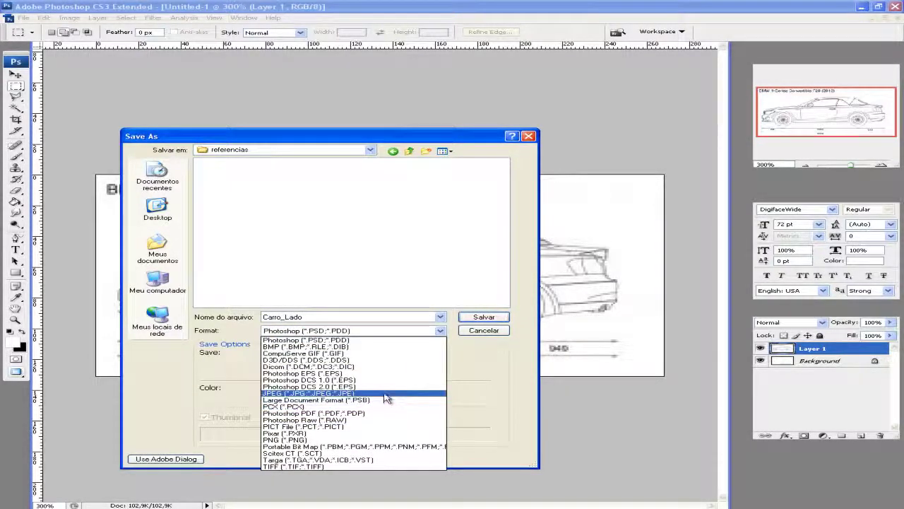
pyautogui.click(387, 398)
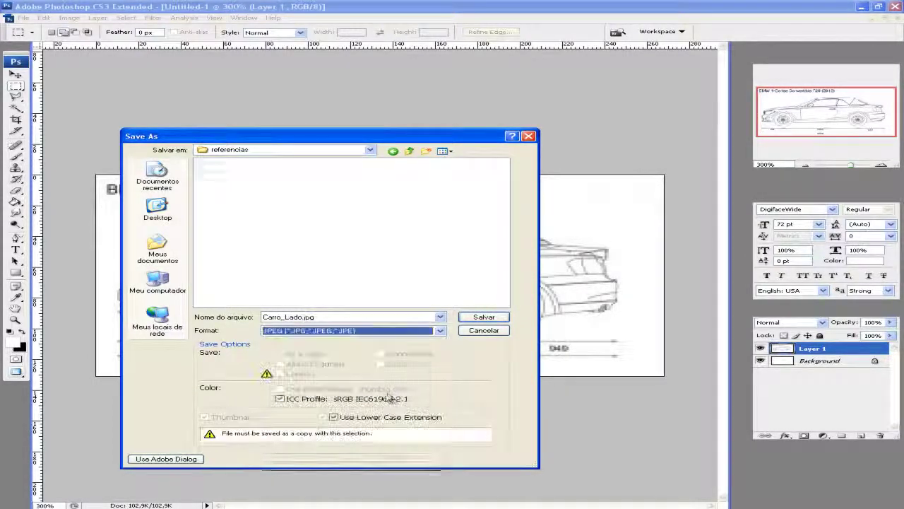
pyautogui.click(479, 317)
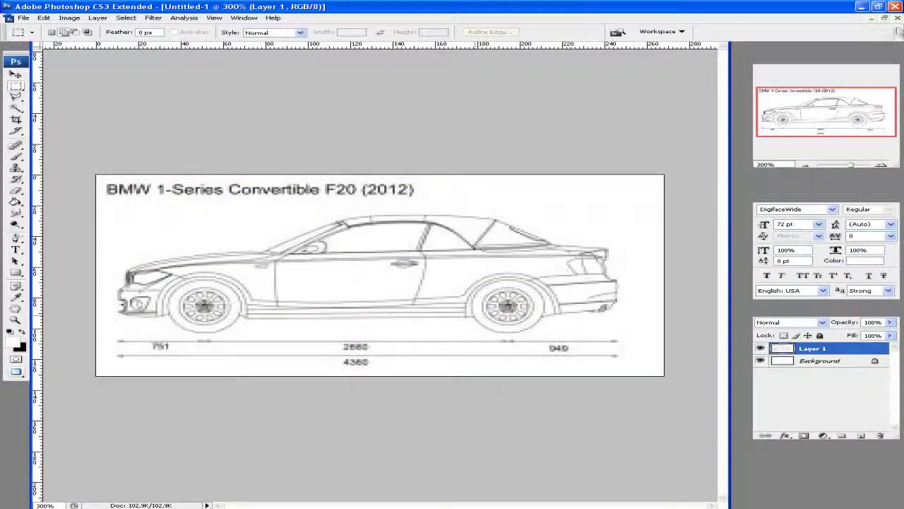
pyautogui.click(553, 140)
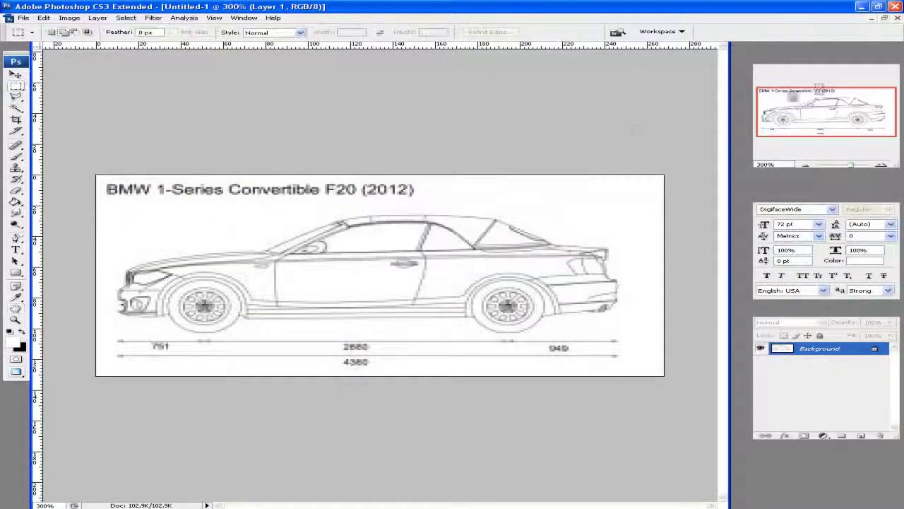
pyautogui.click(896, 18)
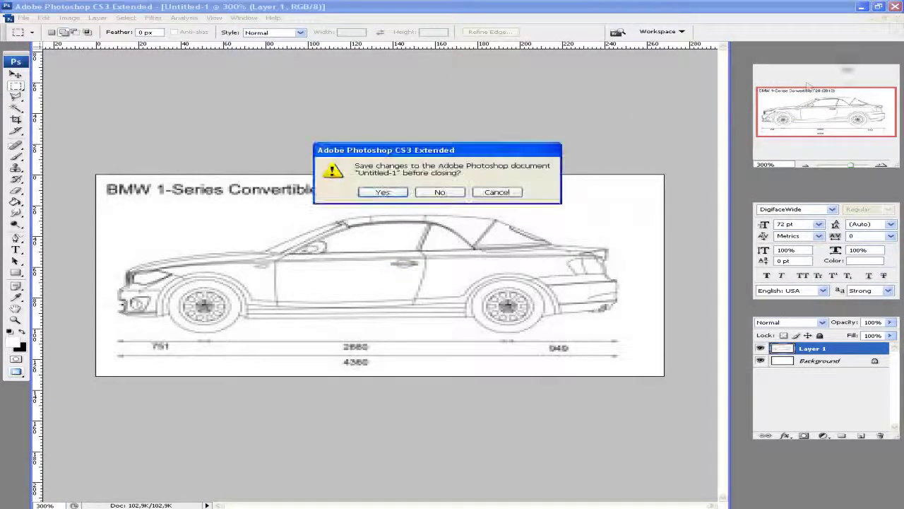
pyautogui.click(440, 192)
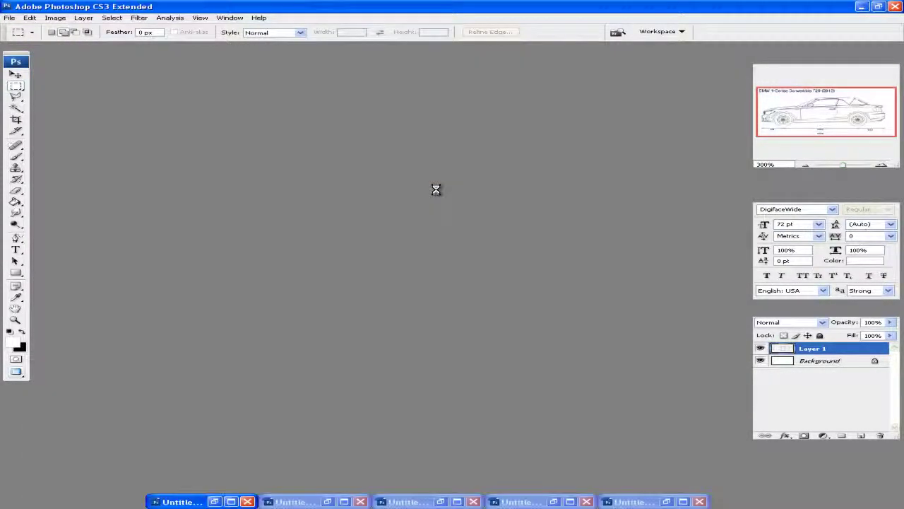
# Restore the minimized top-view document Untitled-2 and maximize it.
pyautogui.click(216, 502)
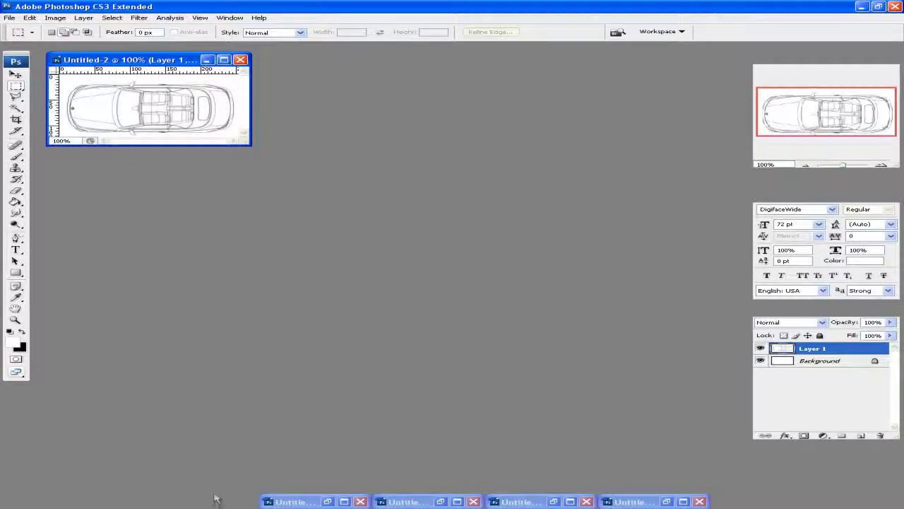
pyautogui.click(236, 61)
pyautogui.press('z')
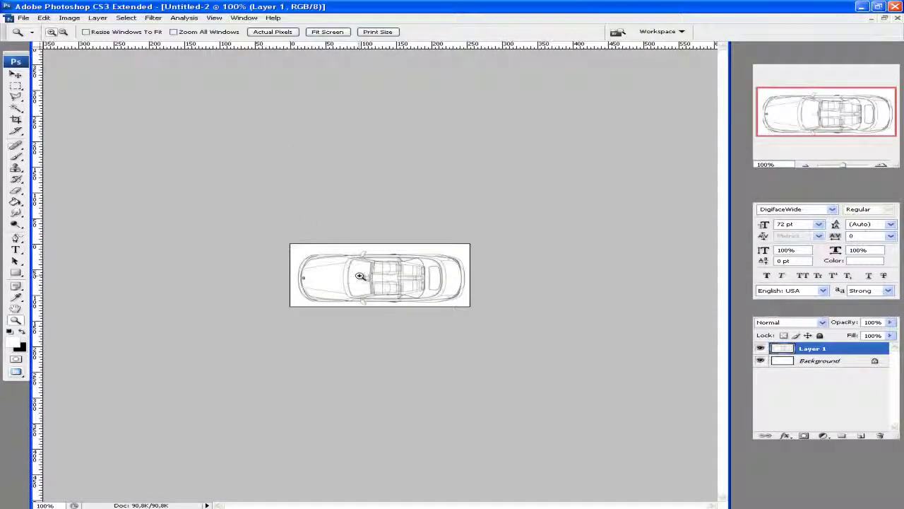
pyautogui.click(359, 272)
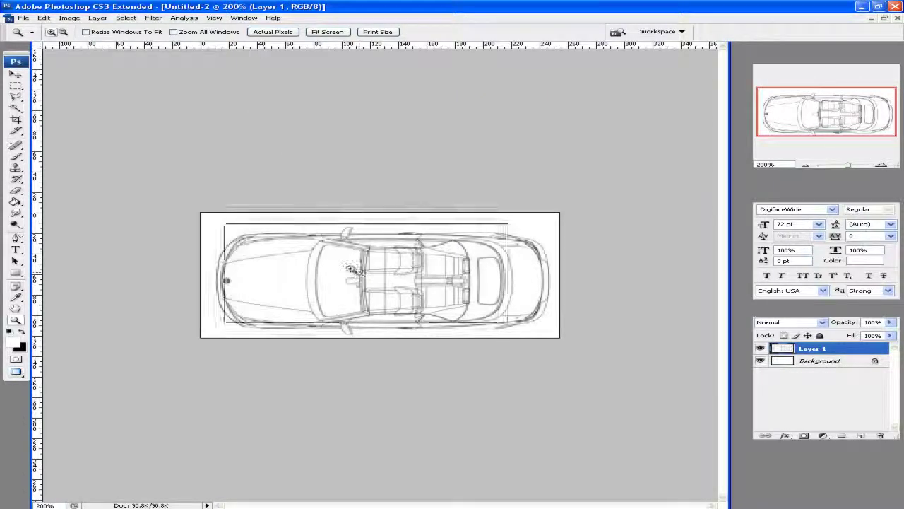
pyautogui.click(339, 259)
# Save the top view as the JPEG Carro_Top.jpg in the referencias folder, and close Untitled-2 without saving its changes.
pyautogui.click(27, 18)
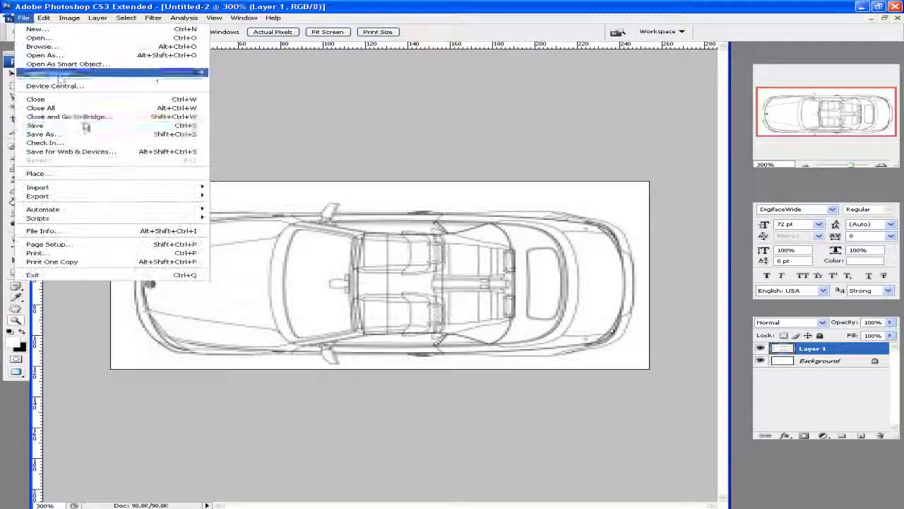
pyautogui.click(55, 134)
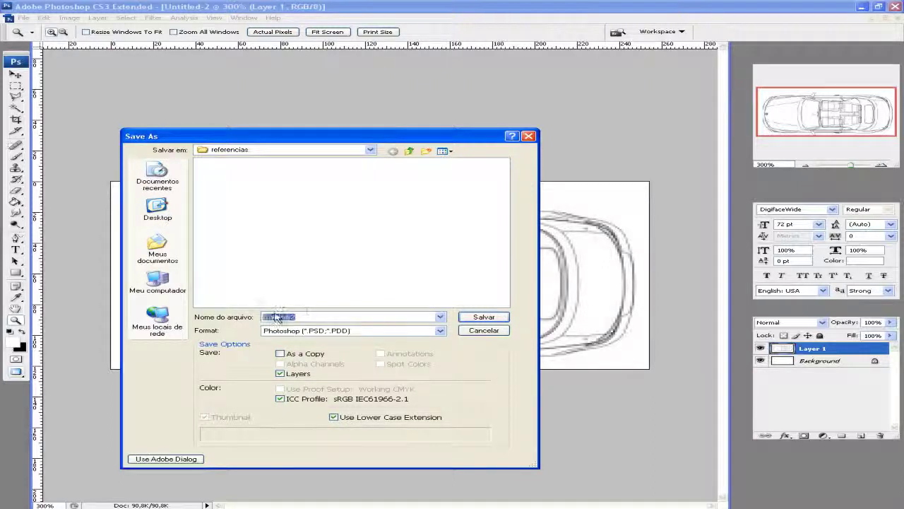
pyautogui.write('Carro')
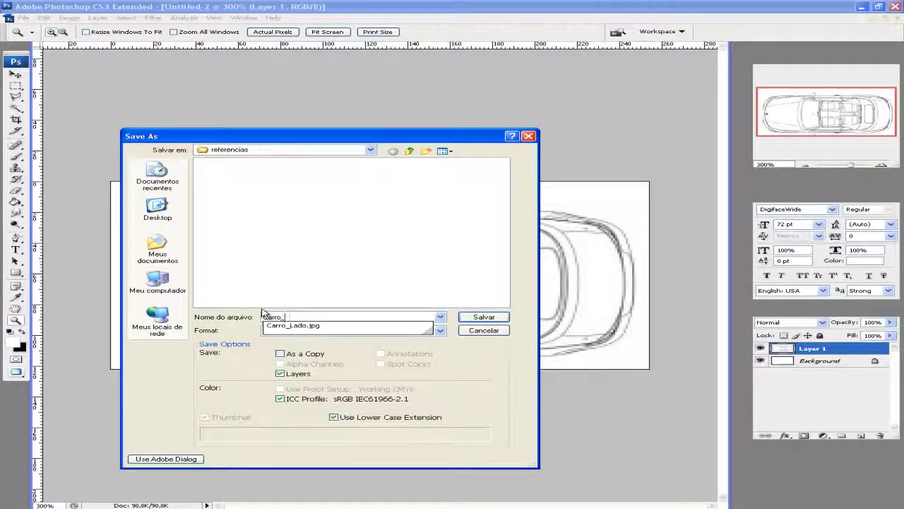
pyautogui.write('_Top')
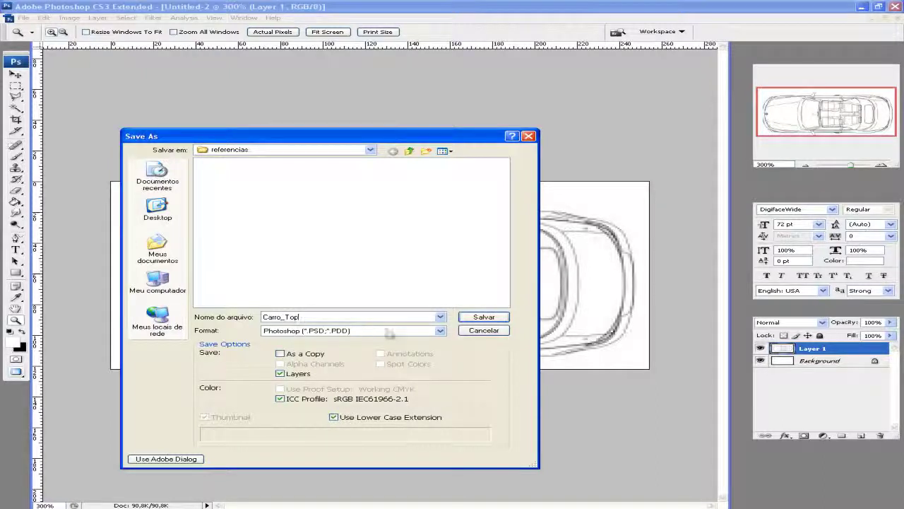
pyautogui.click(439, 331)
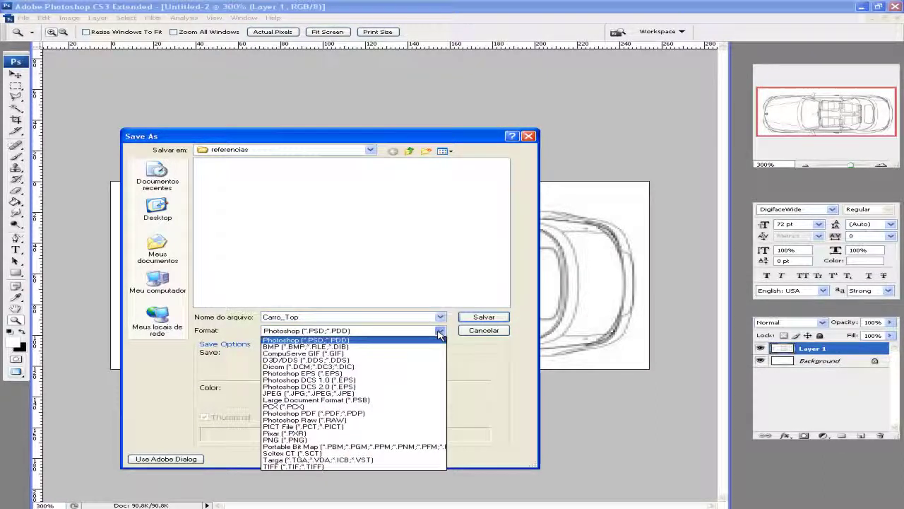
pyautogui.click(393, 393)
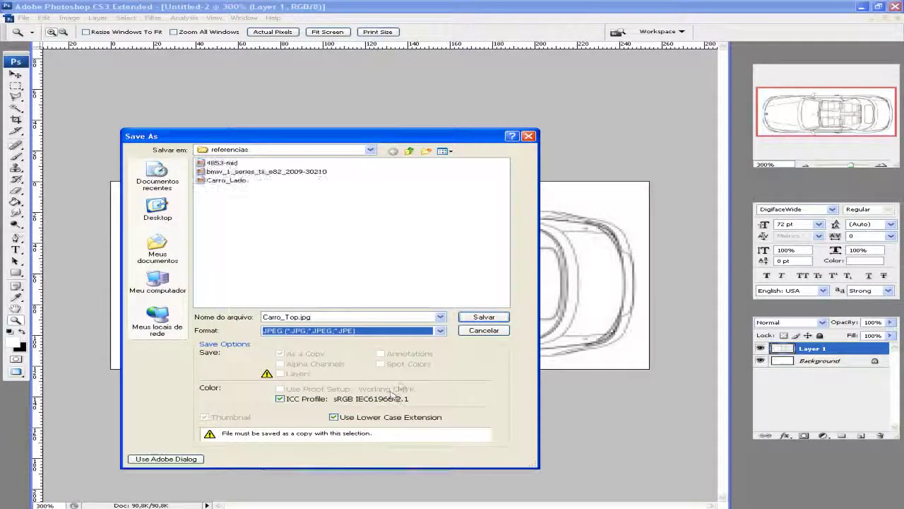
pyautogui.click(485, 316)
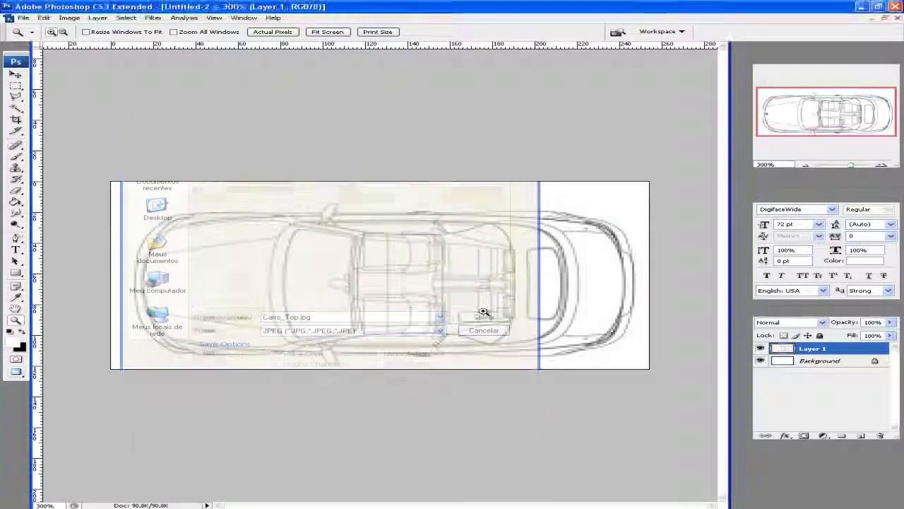
pyautogui.click(534, 142)
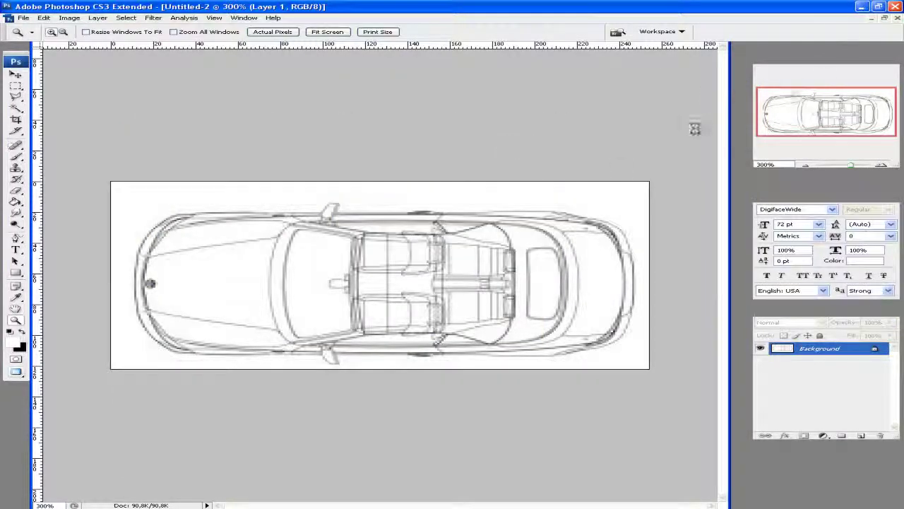
pyautogui.click(897, 18)
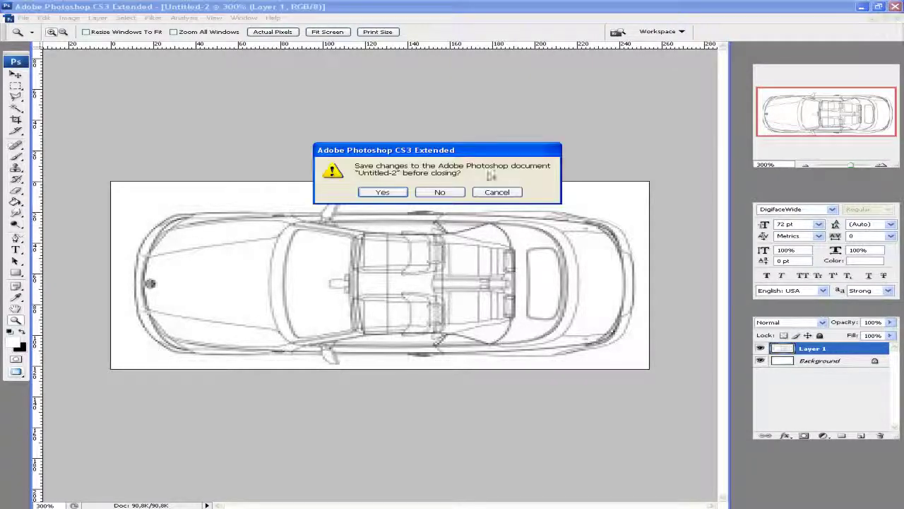
pyautogui.click(441, 192)
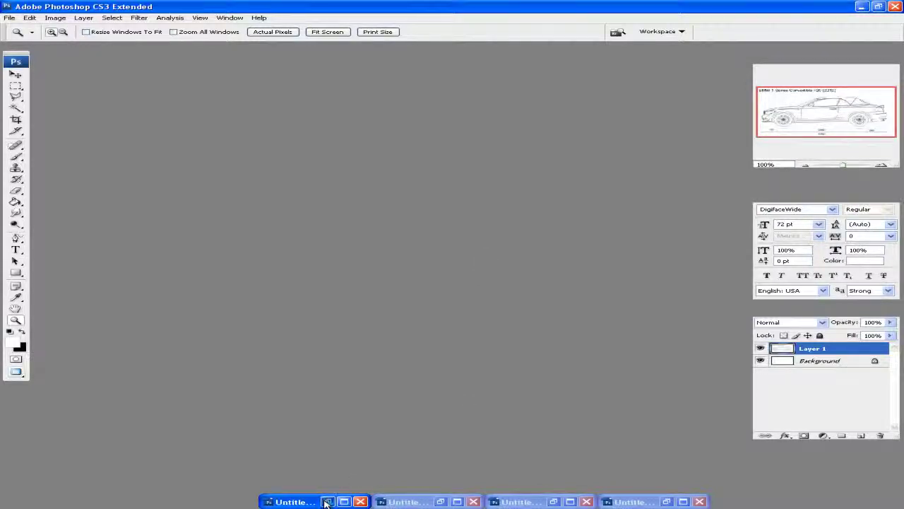